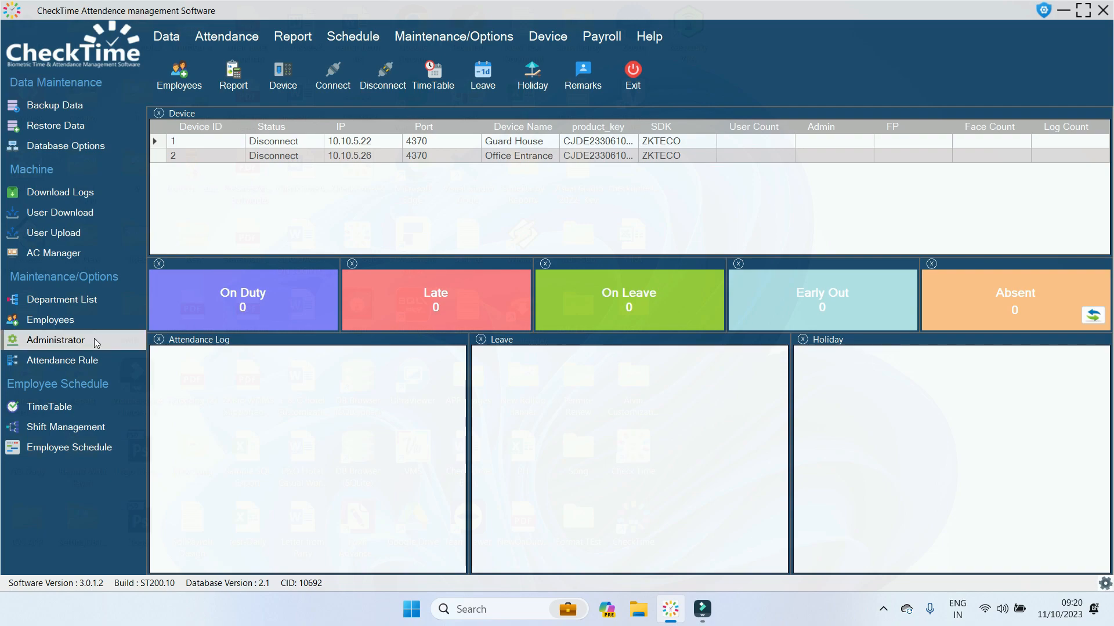
Review the three existing users in the Administrator list and start a new AddSignup user form.
click(62, 340)
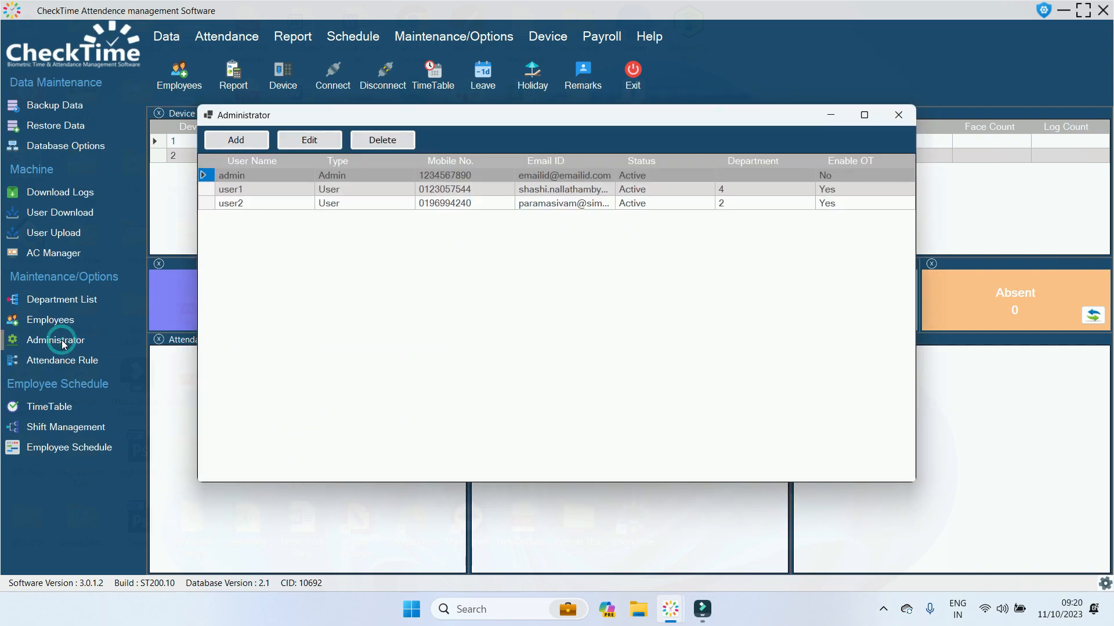
click(268, 193)
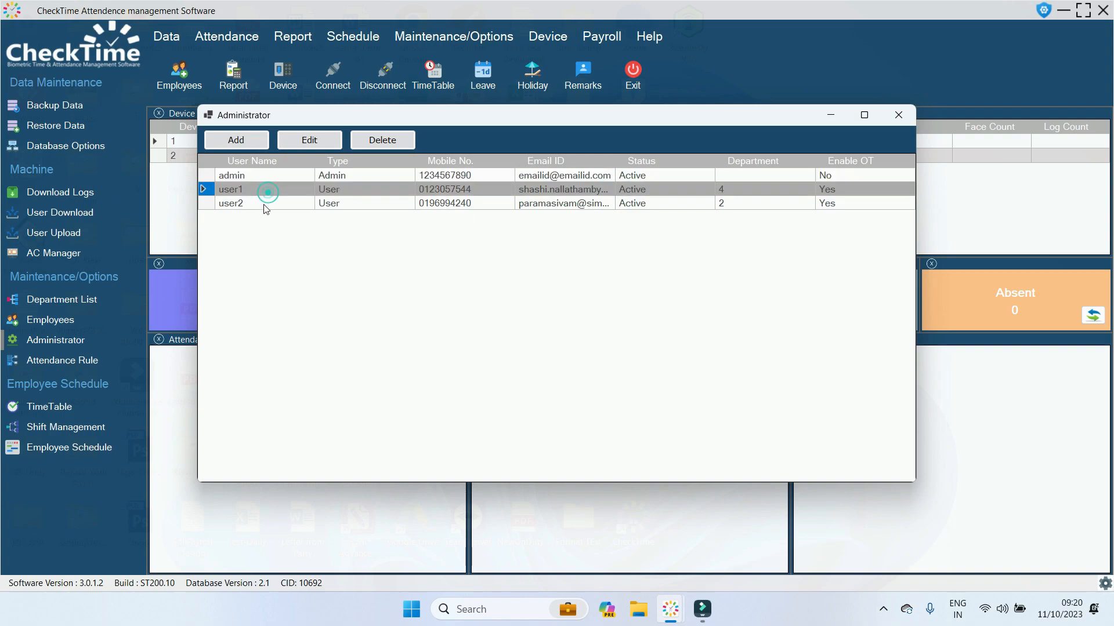
click(264, 204)
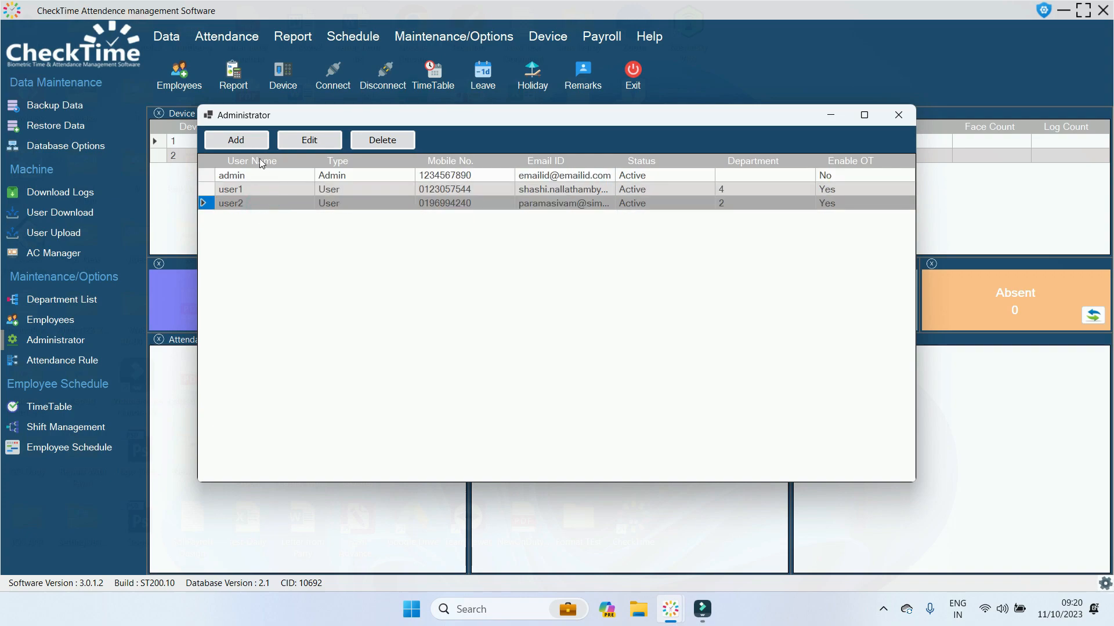
click(241, 141)
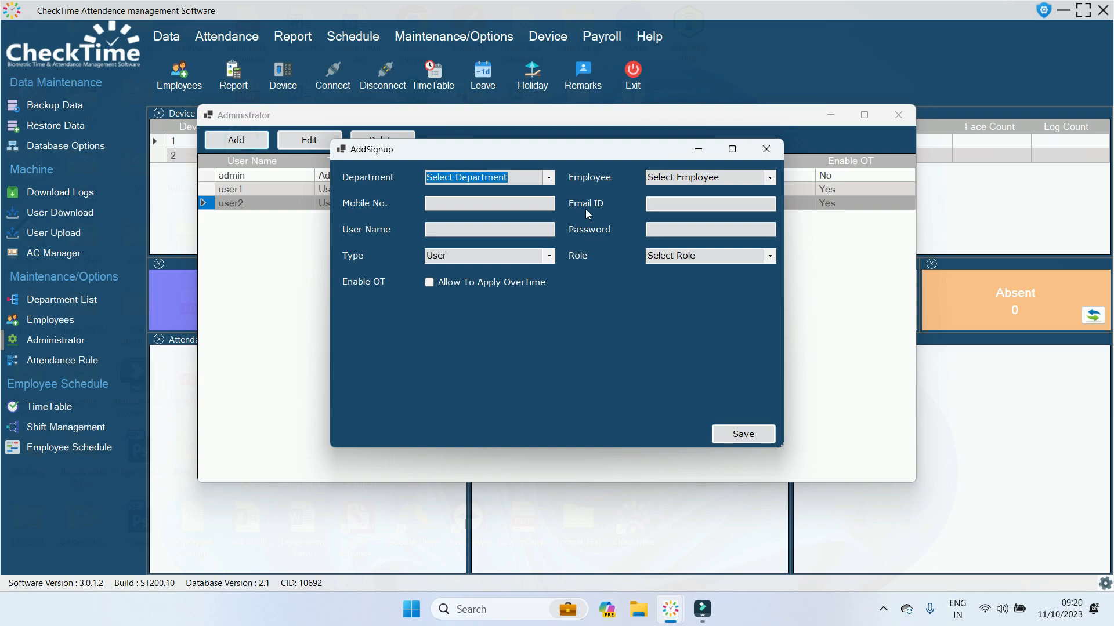
Assign the new account to department 1-Demo and link it to a Demo employee.
click(548, 178)
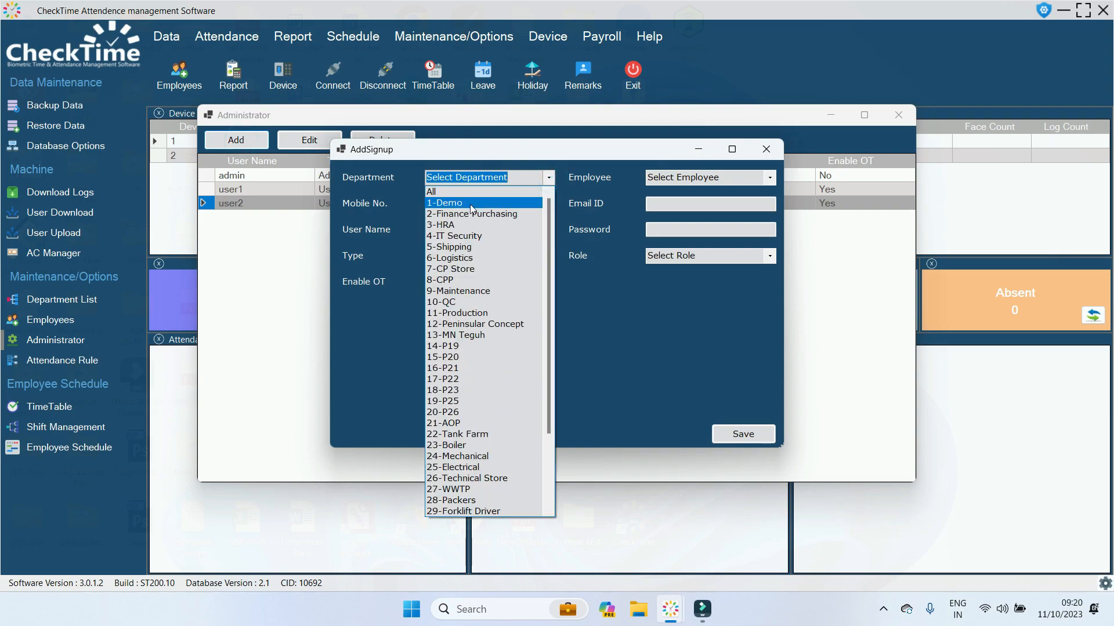
click(470, 204)
click(770, 178)
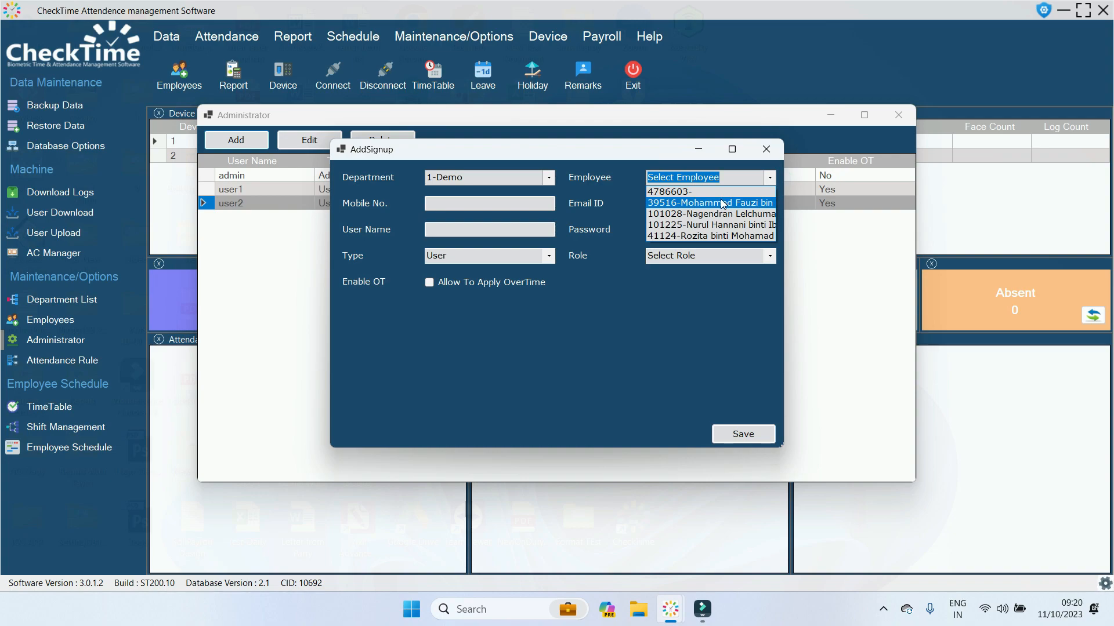
click(720, 203)
Enter the mobile number, e-mail address, user name user3 and a password.
click(467, 200)
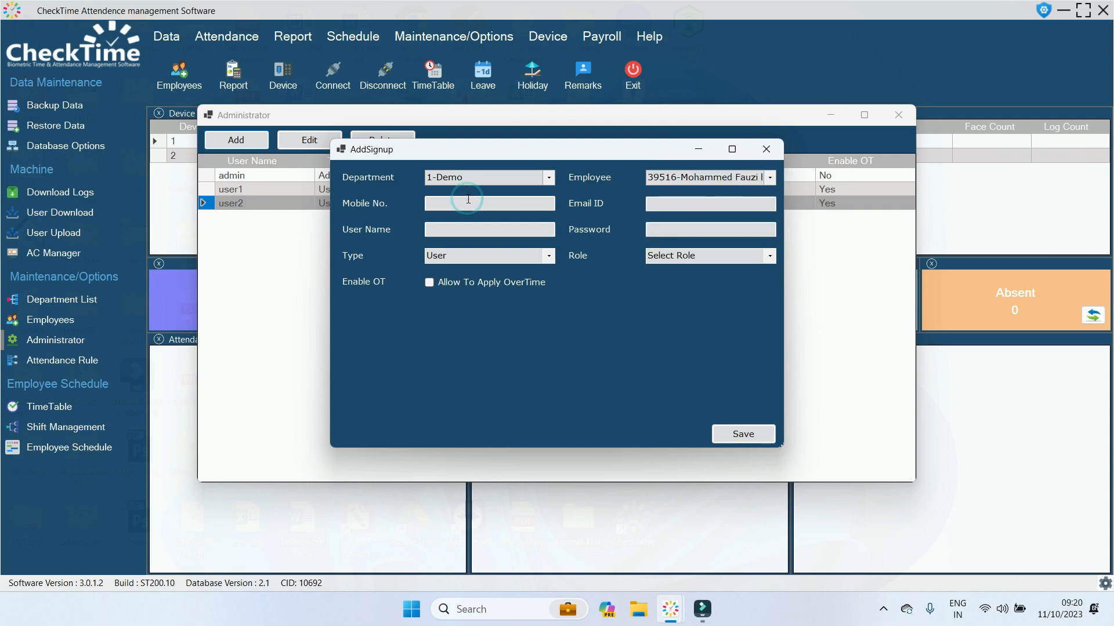
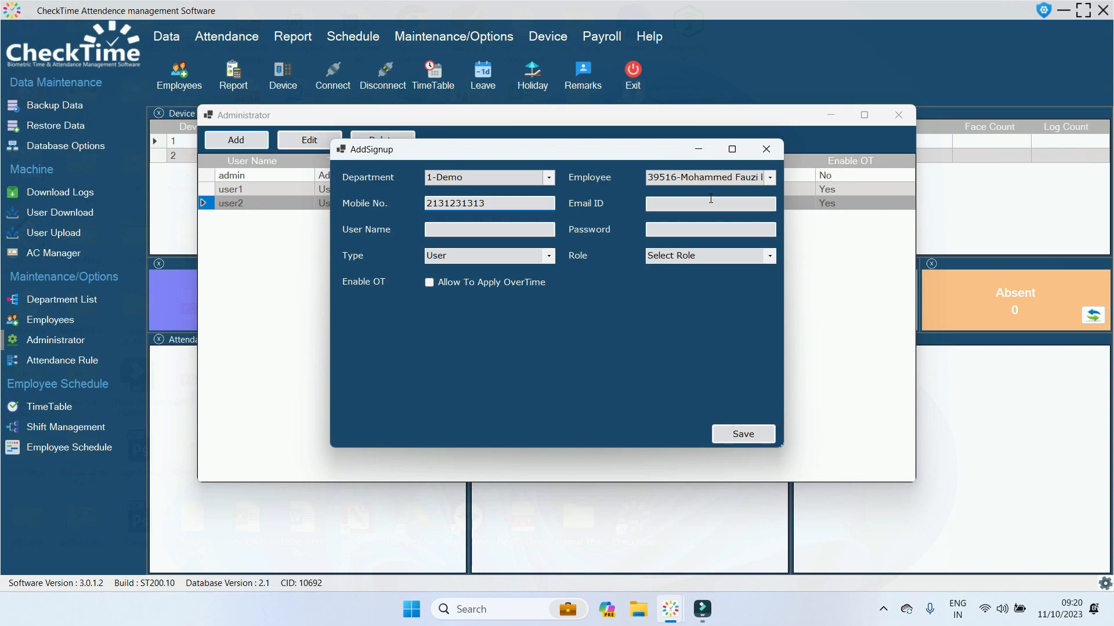
click(711, 203)
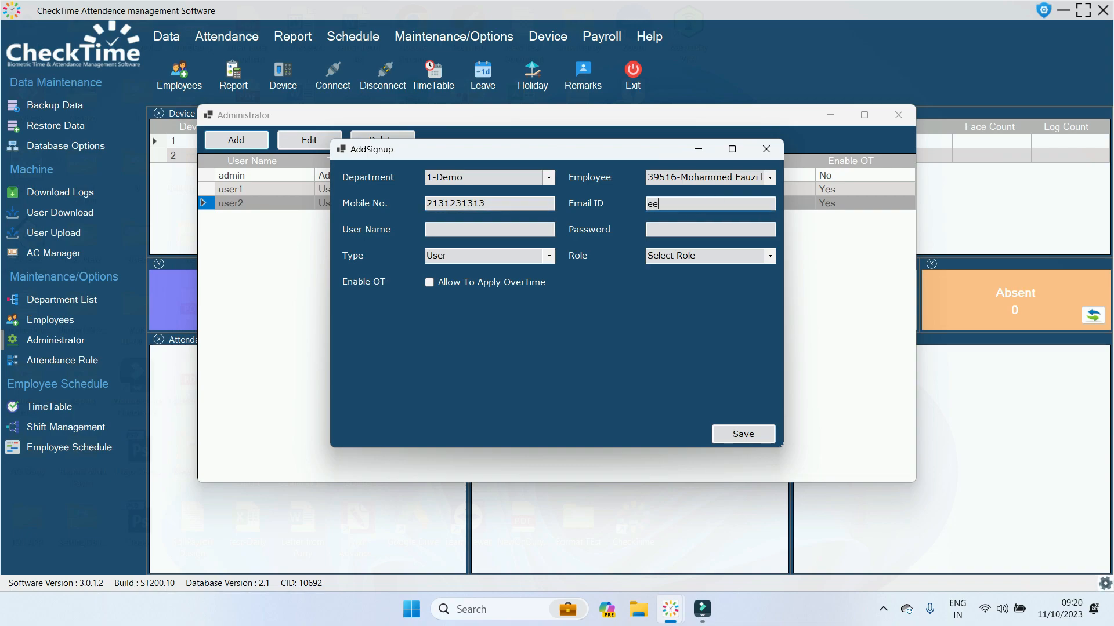
click(515, 233)
text(user)
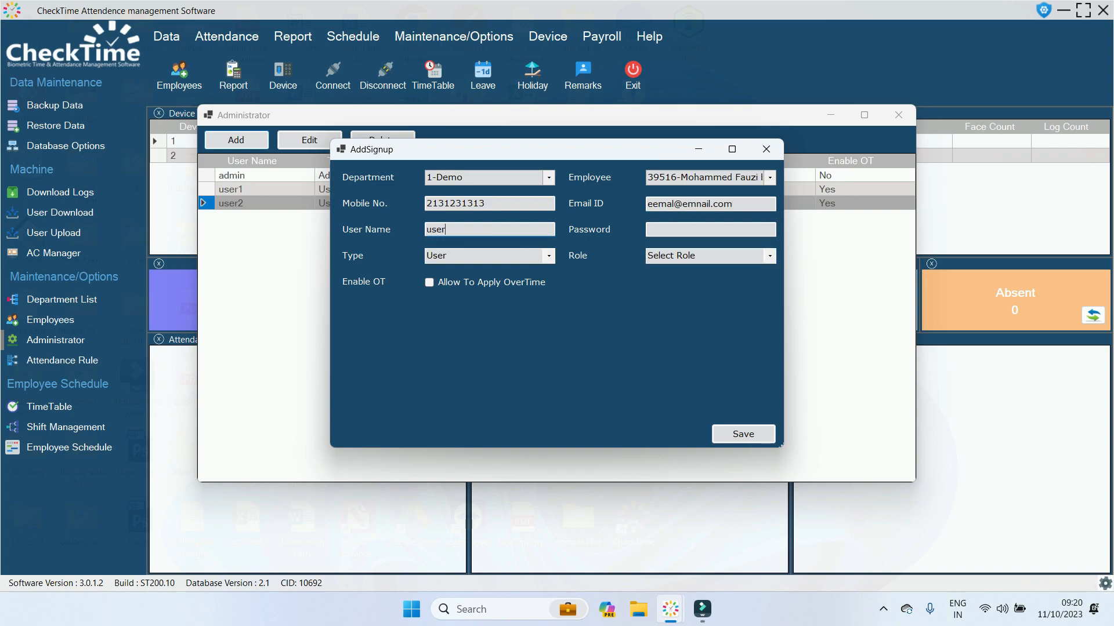
text(3)
click(680, 228)
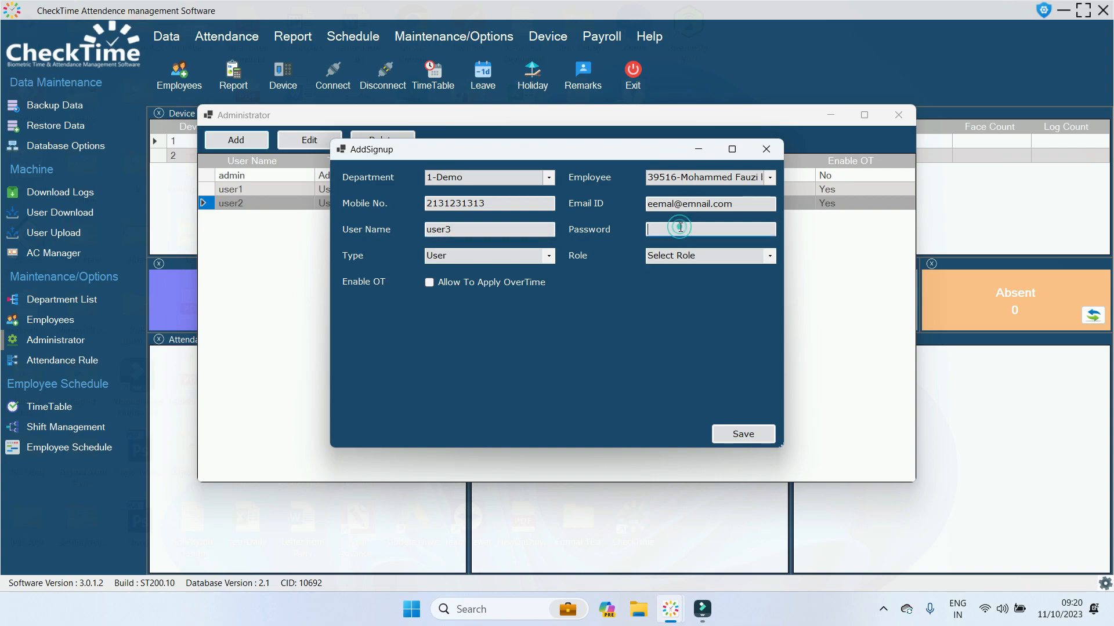
text(***)
Try the Department Manager and Supervisor account types, then set the type back to User.
click(551, 259)
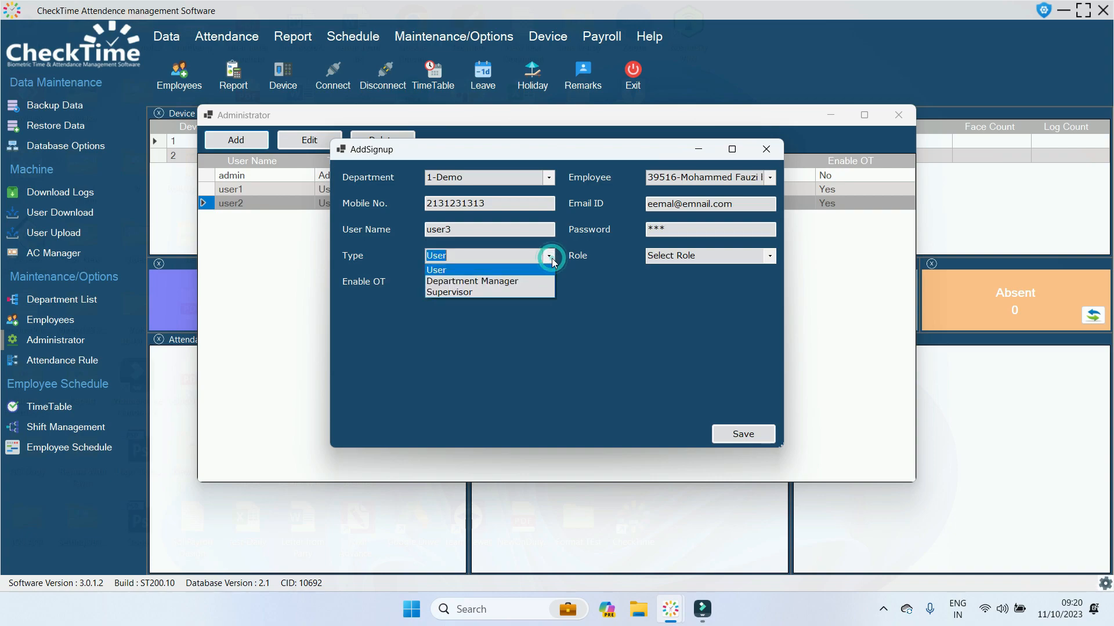
click(514, 281)
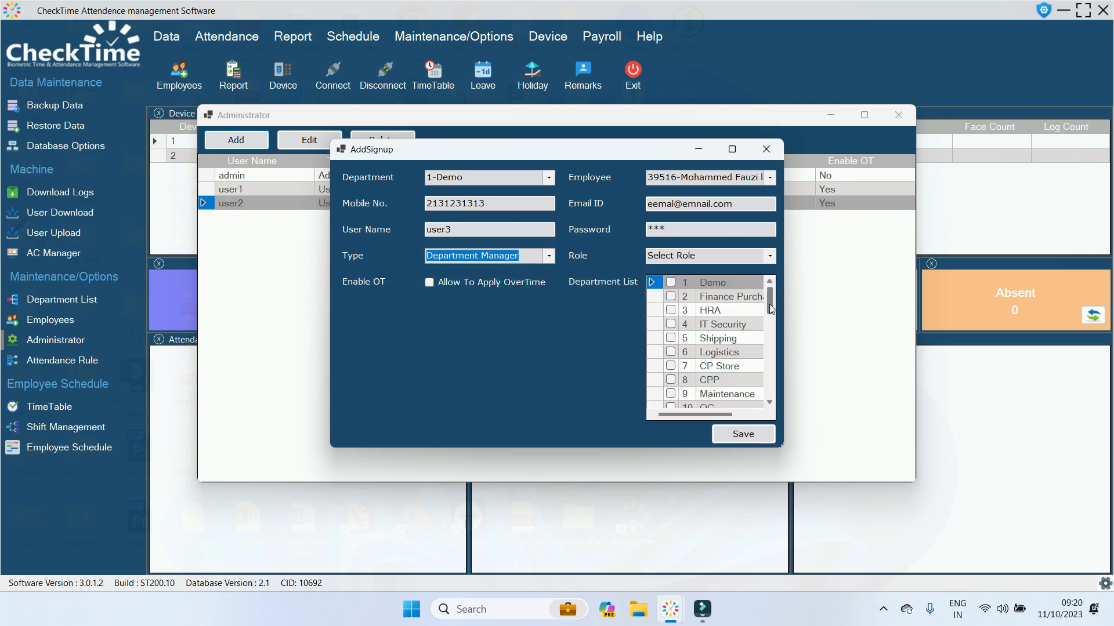
mouse_move(769, 304)
mouse_down()
mouse_move(769, 394)
mouse_move(768, 297)
mouse_up()
click(670, 296)
click(671, 311)
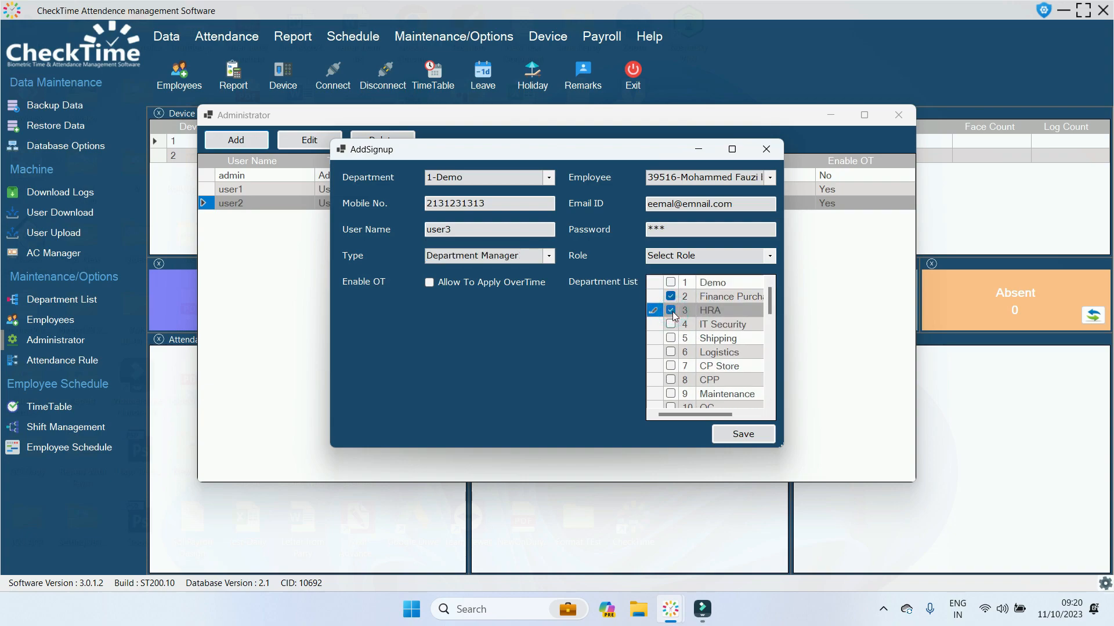
click(720, 294)
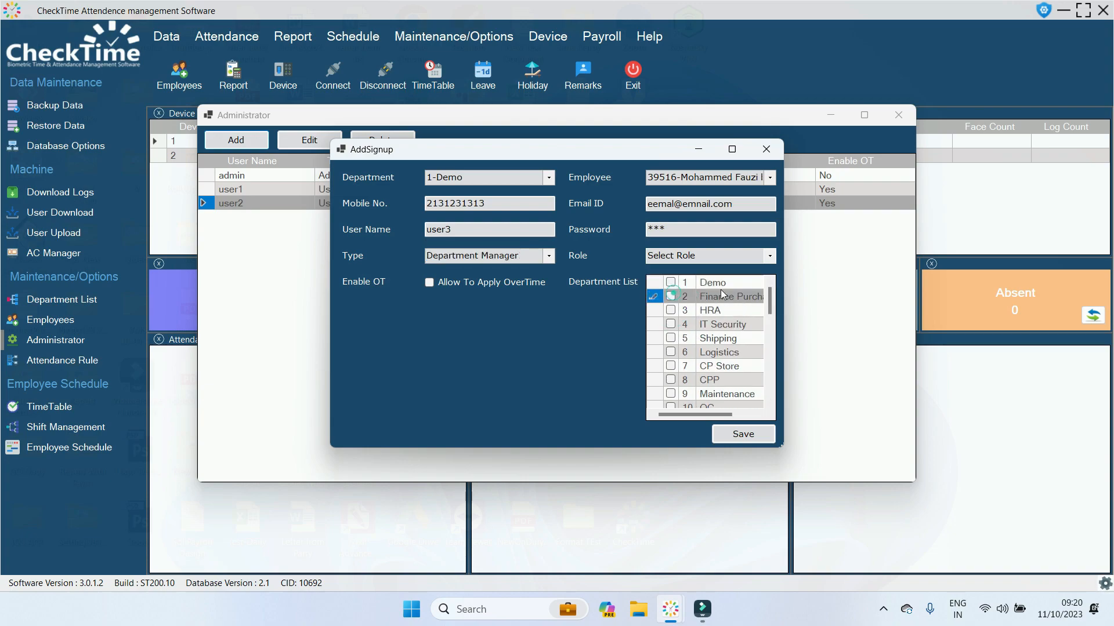
click(548, 256)
click(505, 291)
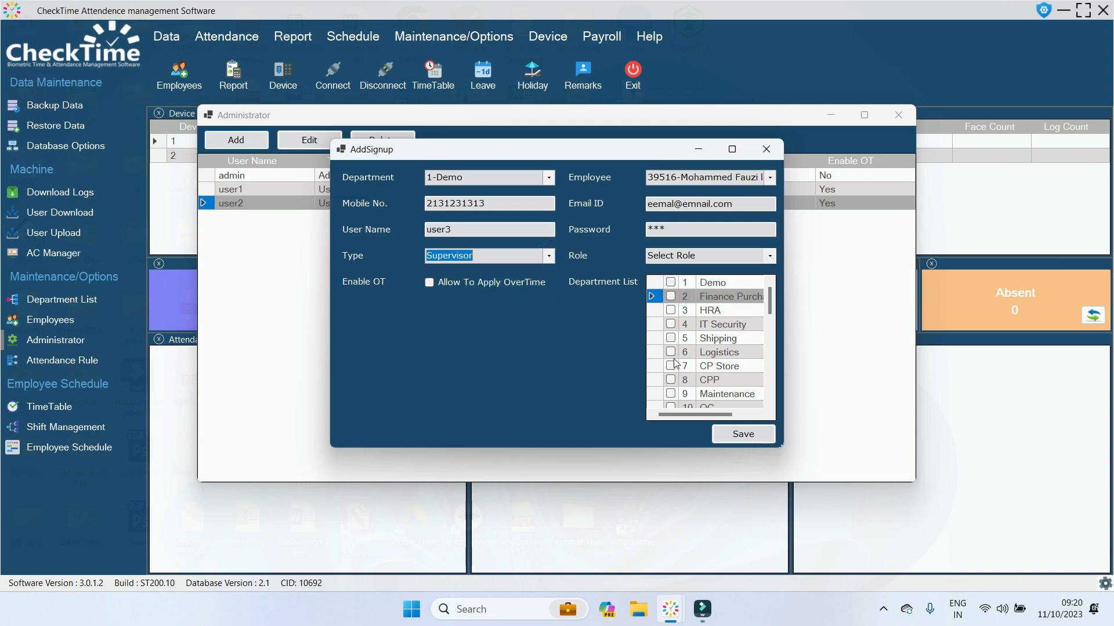
click(552, 256)
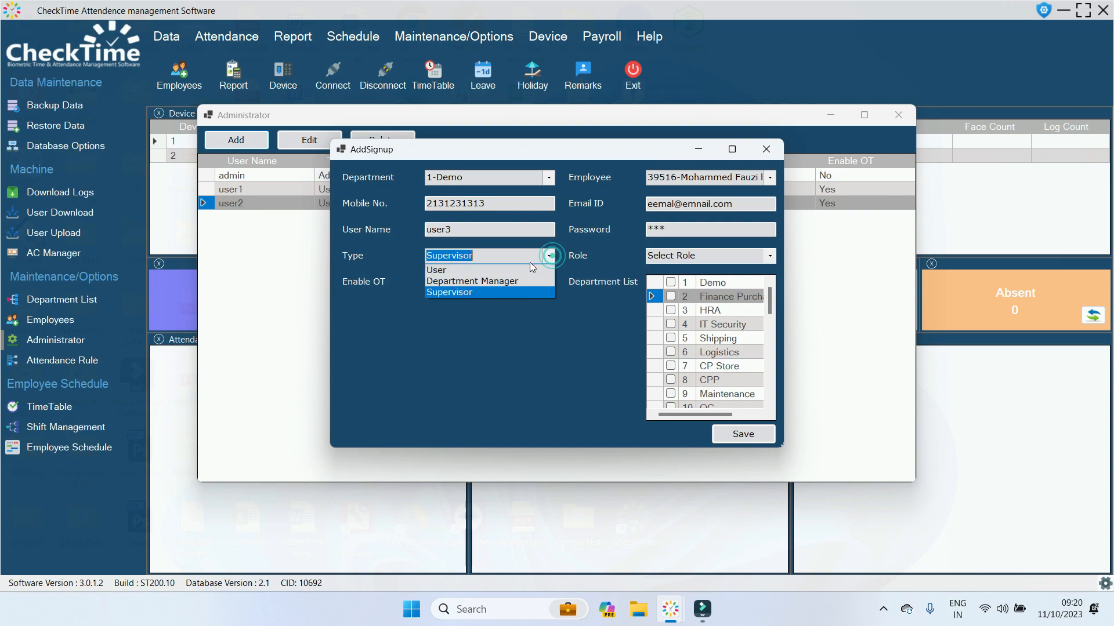
click(521, 270)
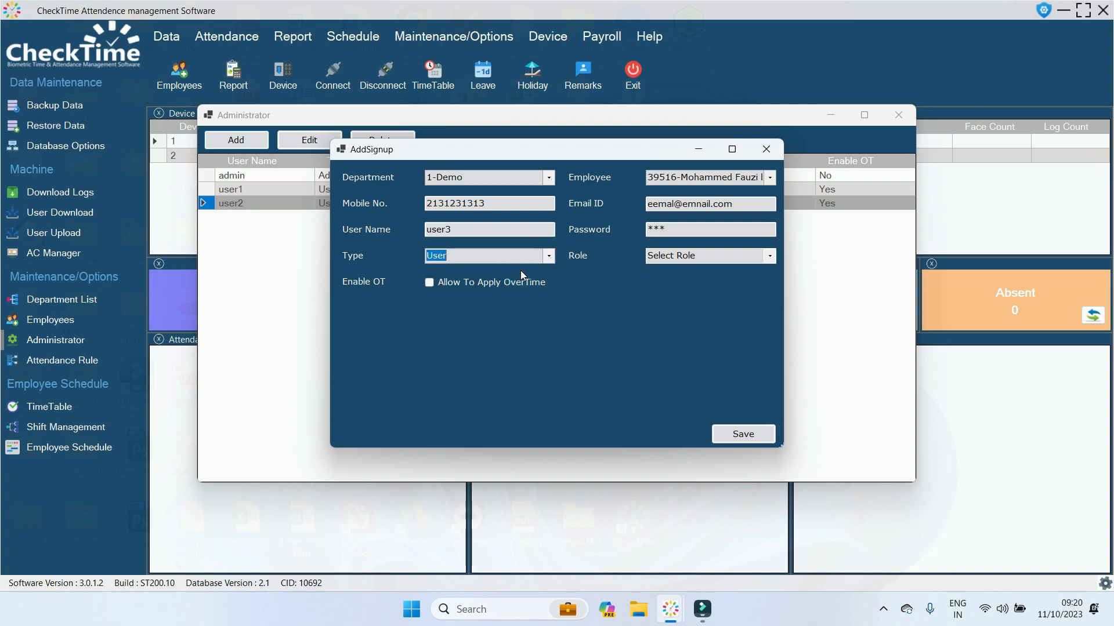
Allow the user to apply for overtime, give it the Default role, and save.
click(429, 282)
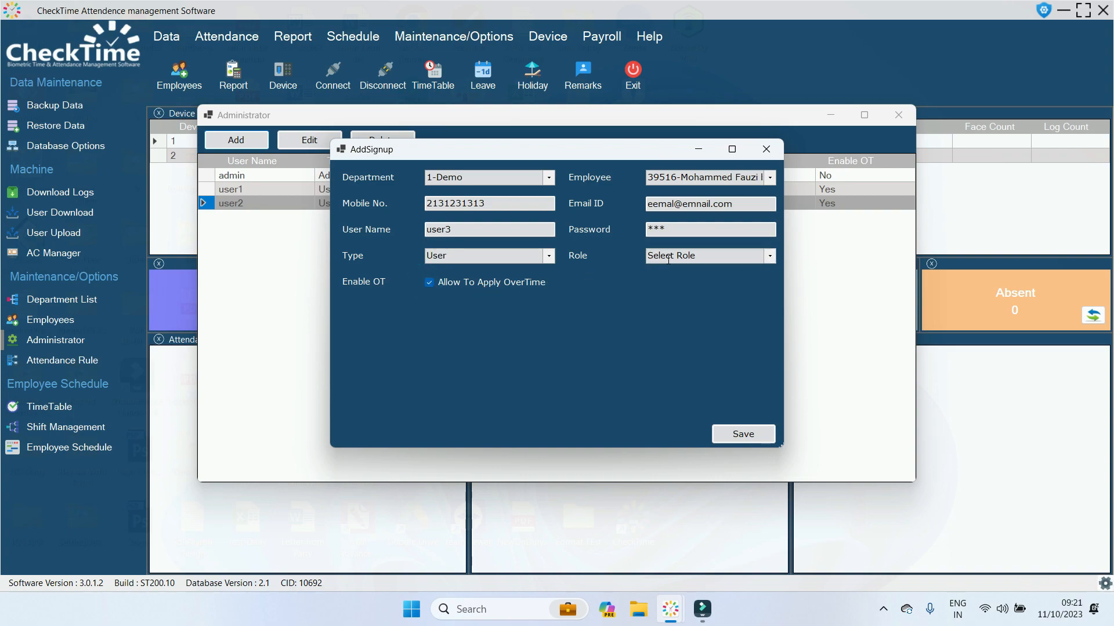
click(761, 256)
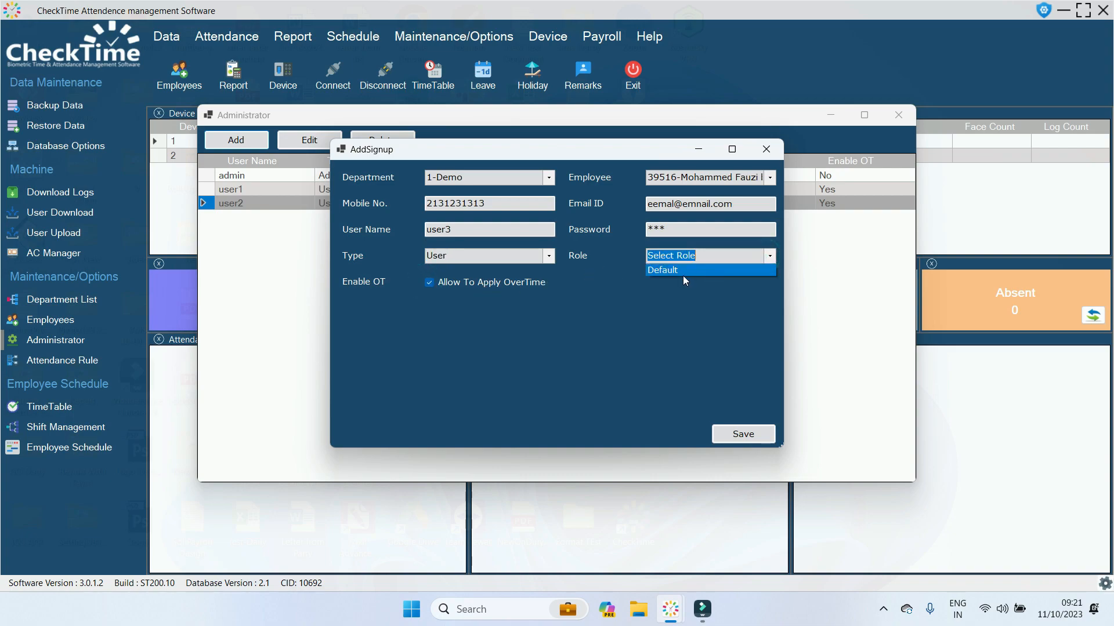
click(679, 273)
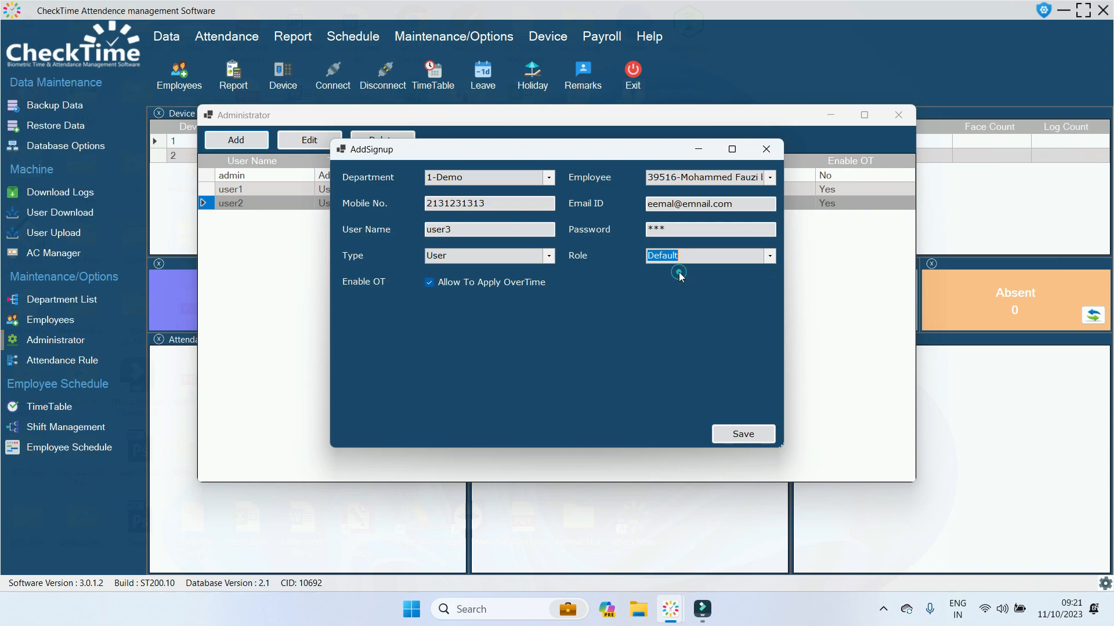
click(735, 434)
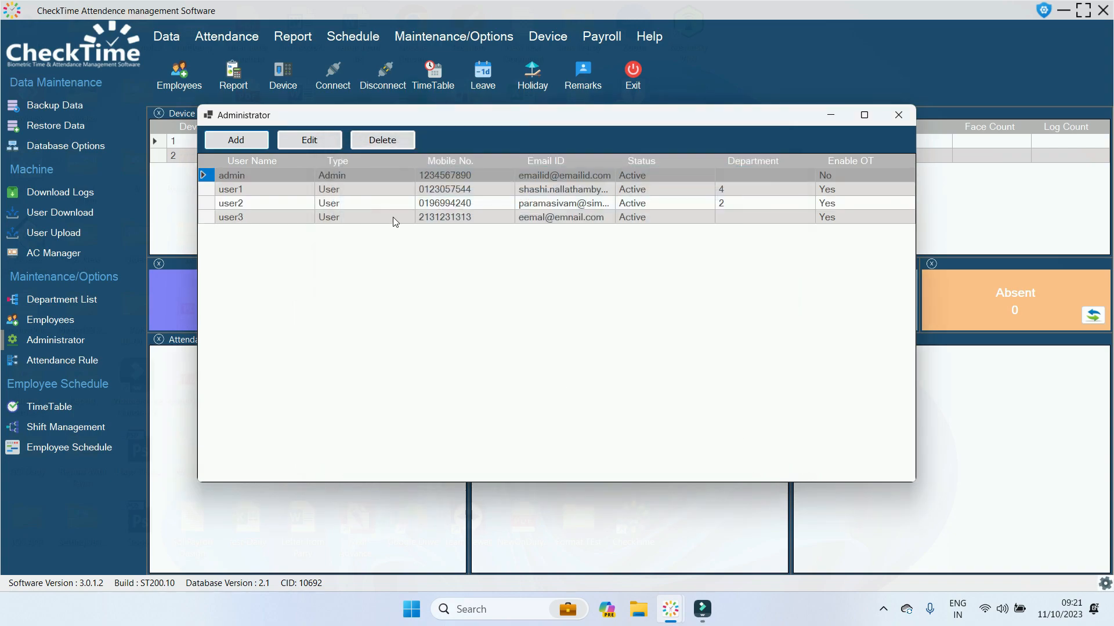
Check the new user3 row, then close the Administrator window.
click(392, 217)
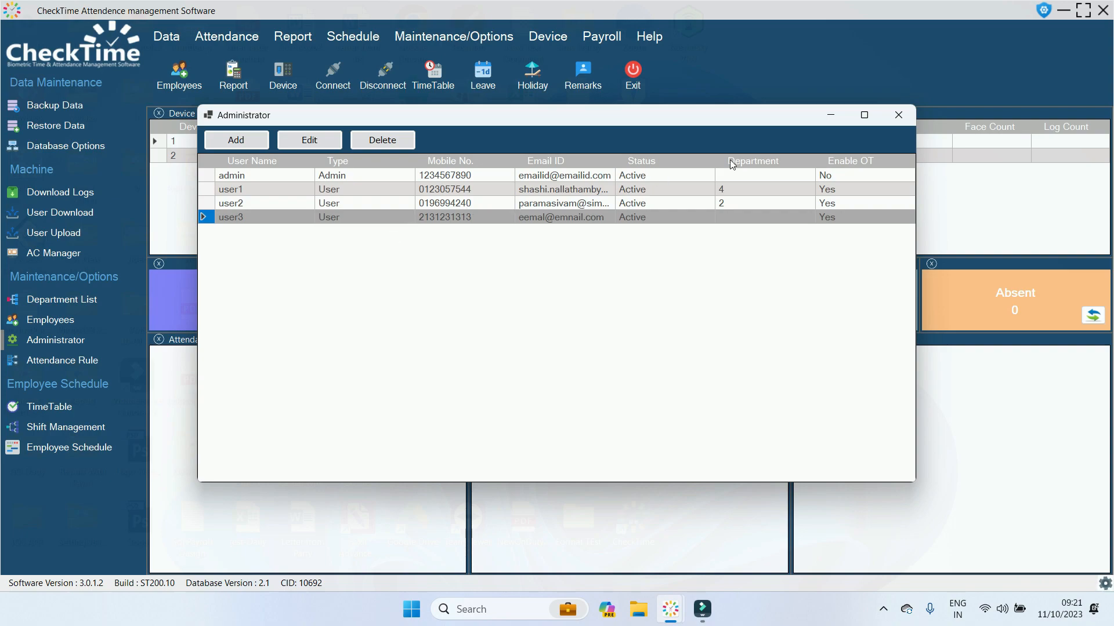
click(897, 115)
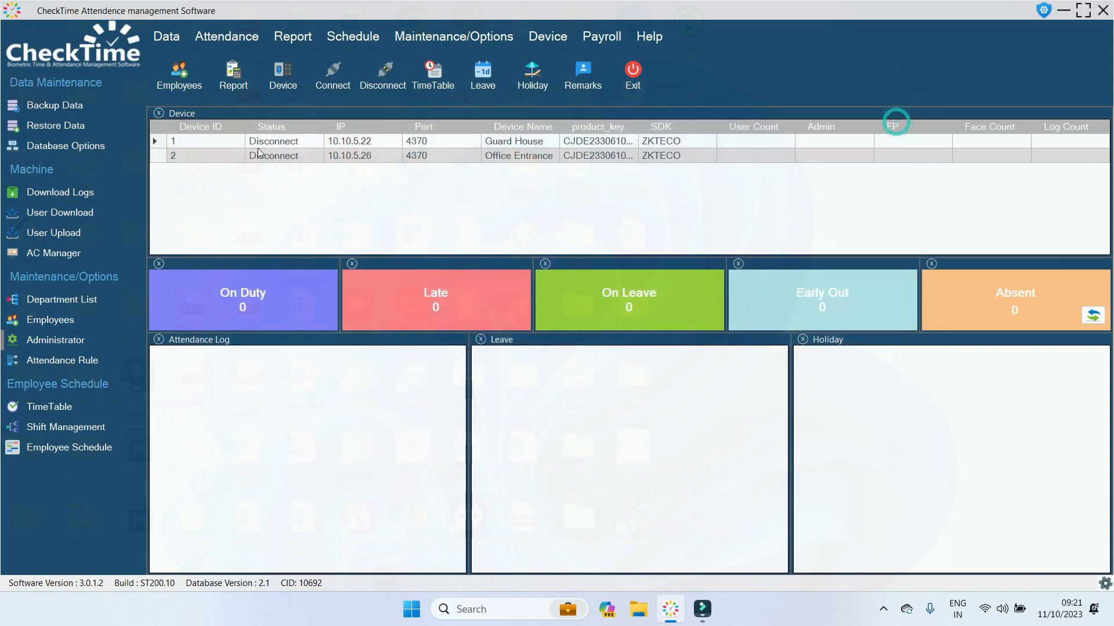
Open Approver Setting from the Attendance menu's Approver Group submenu.
click(226, 36)
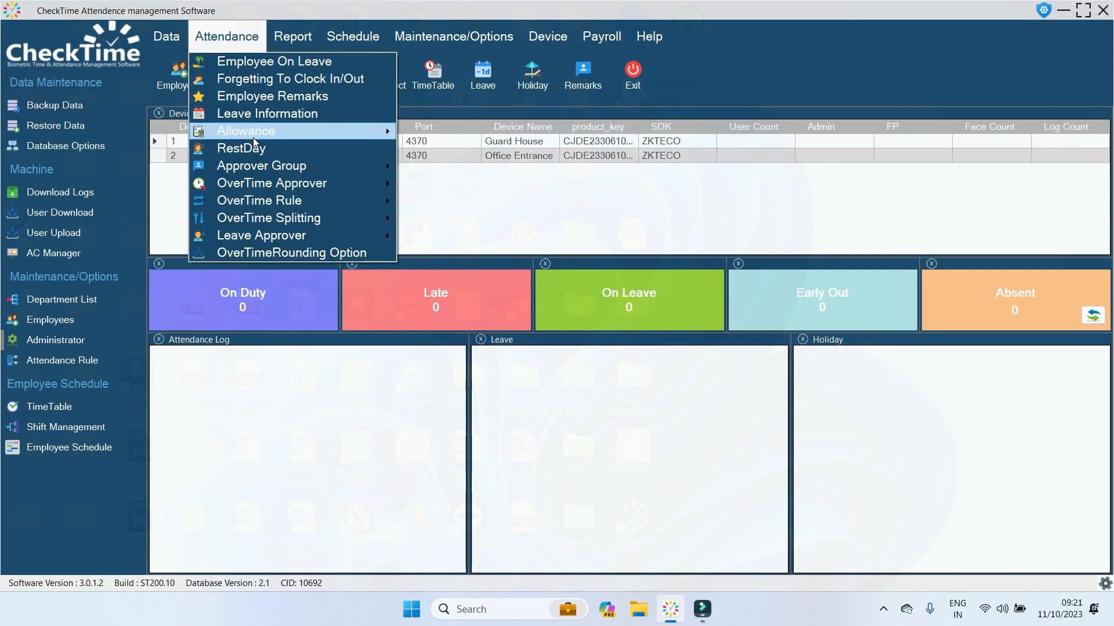
mouse_move(259, 174)
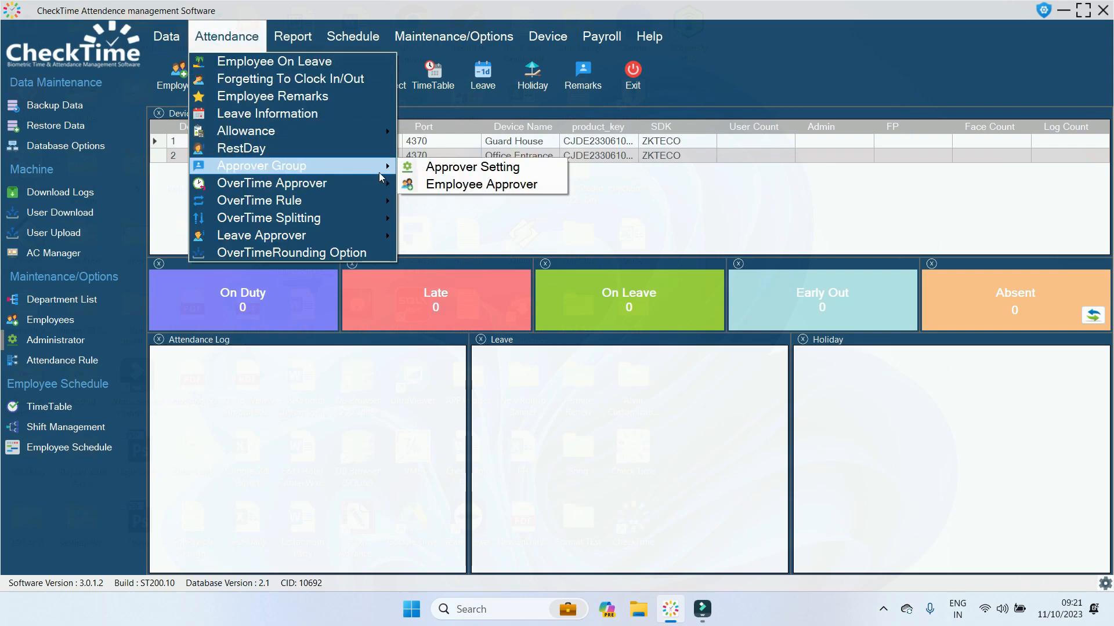
click(437, 169)
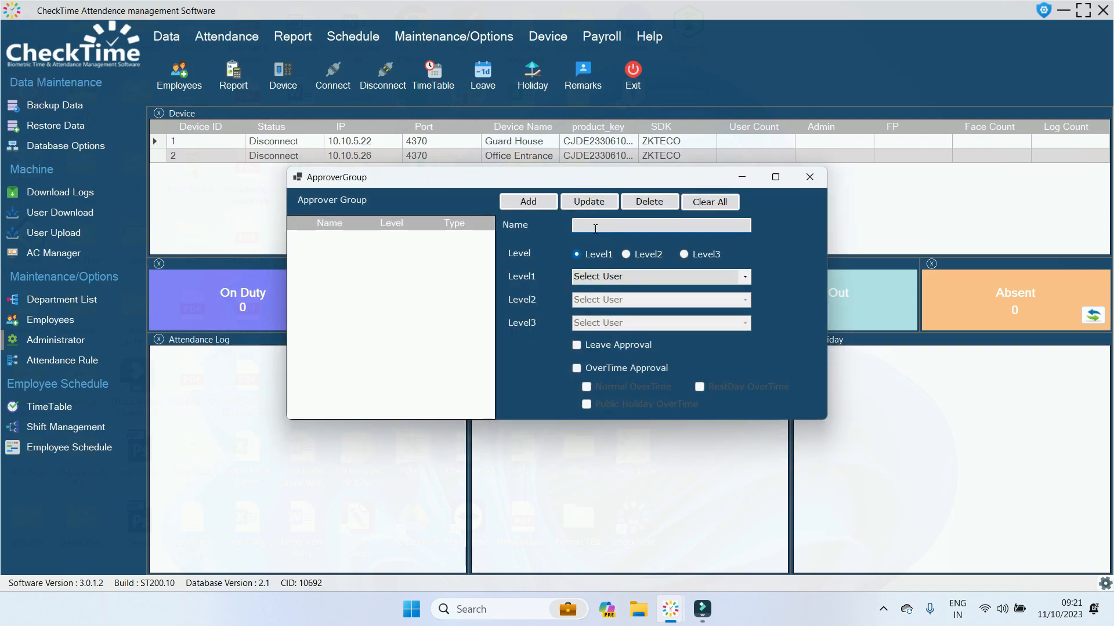
Name the group 'OT1 Approver' and make user1 the Level 1 approver.
text(OT1 Approver)
click(626, 255)
click(687, 256)
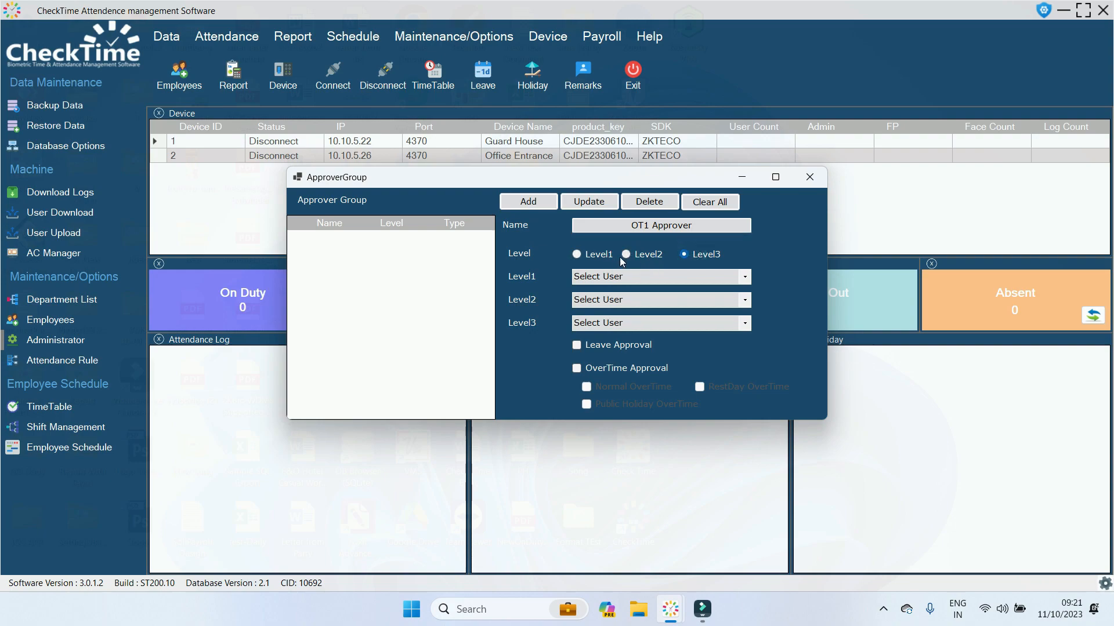
click(603, 255)
click(672, 275)
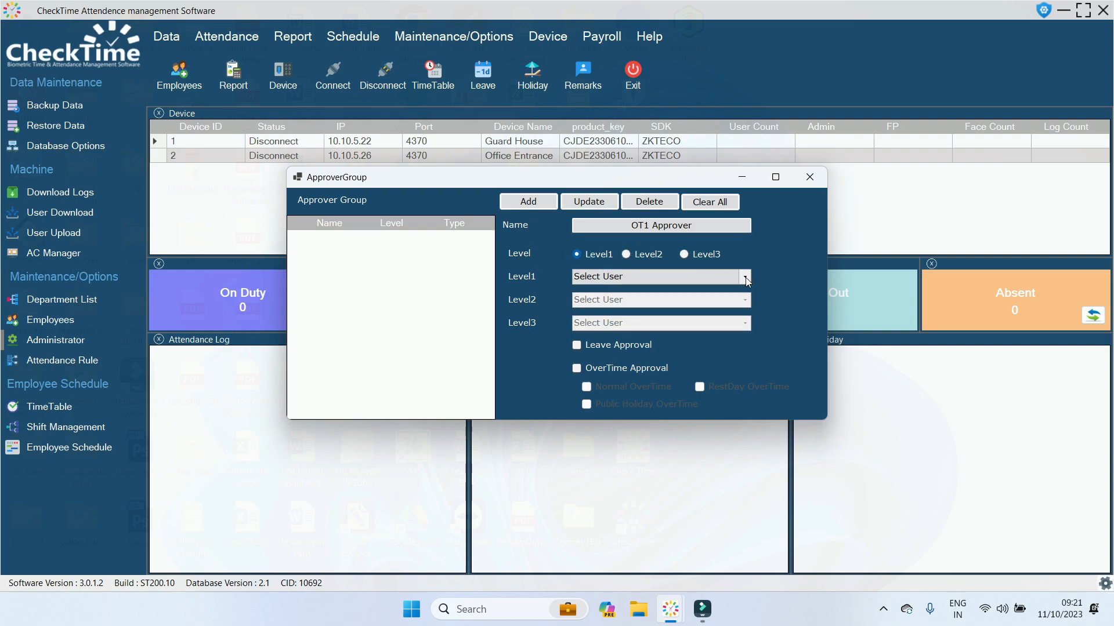
click(653, 287)
click(744, 277)
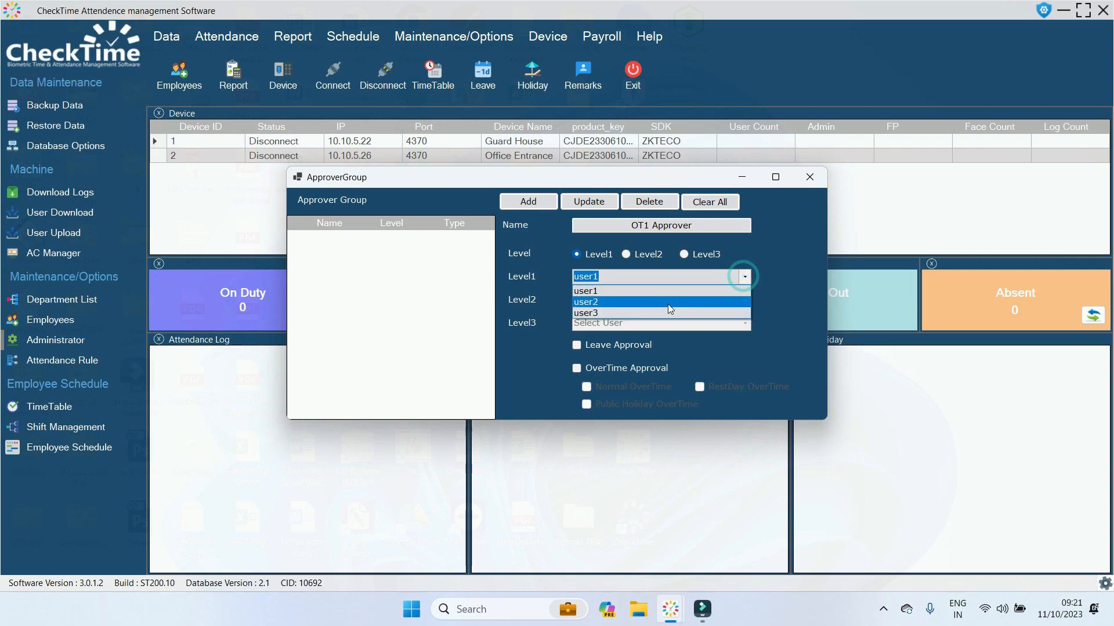
Add Level 2 with user2 and Level 3 with user3 as approvers.
click(666, 292)
click(634, 254)
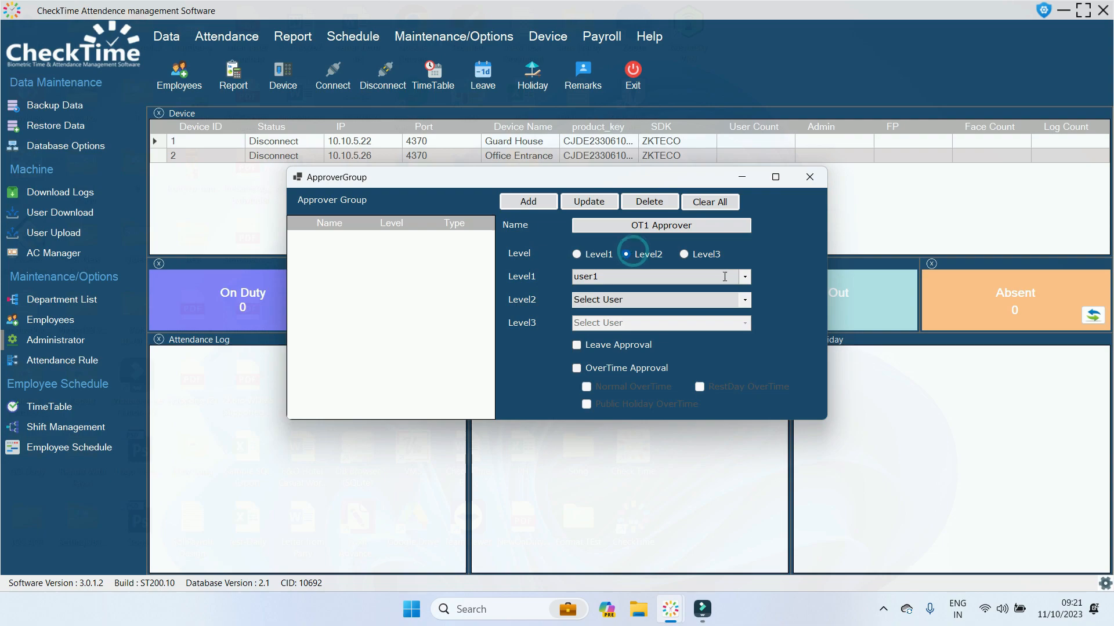
click(743, 300)
click(663, 325)
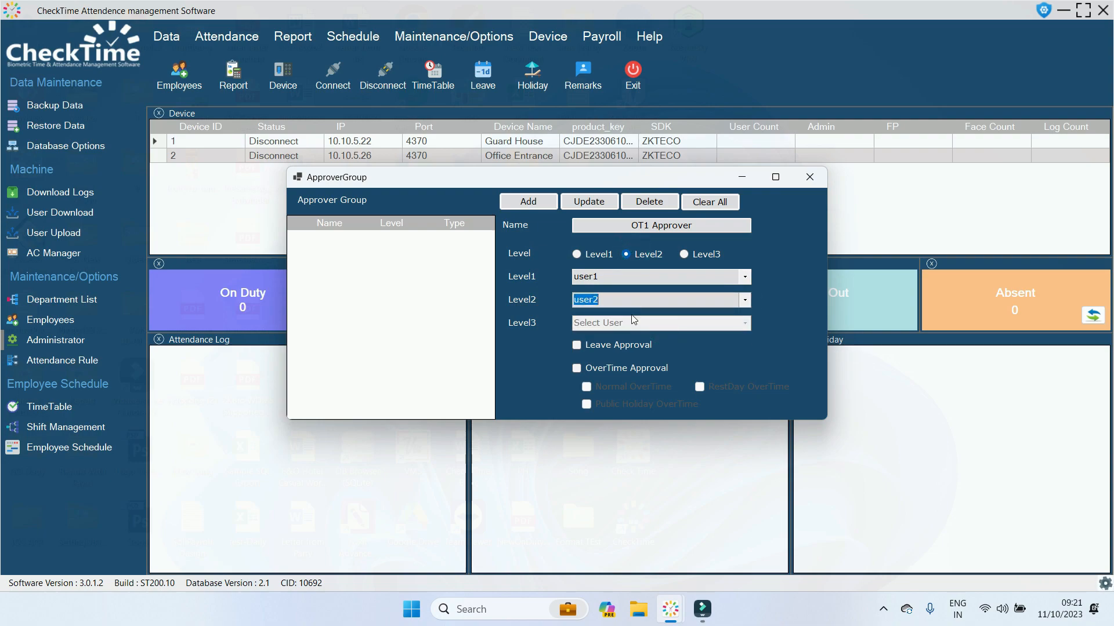
click(700, 253)
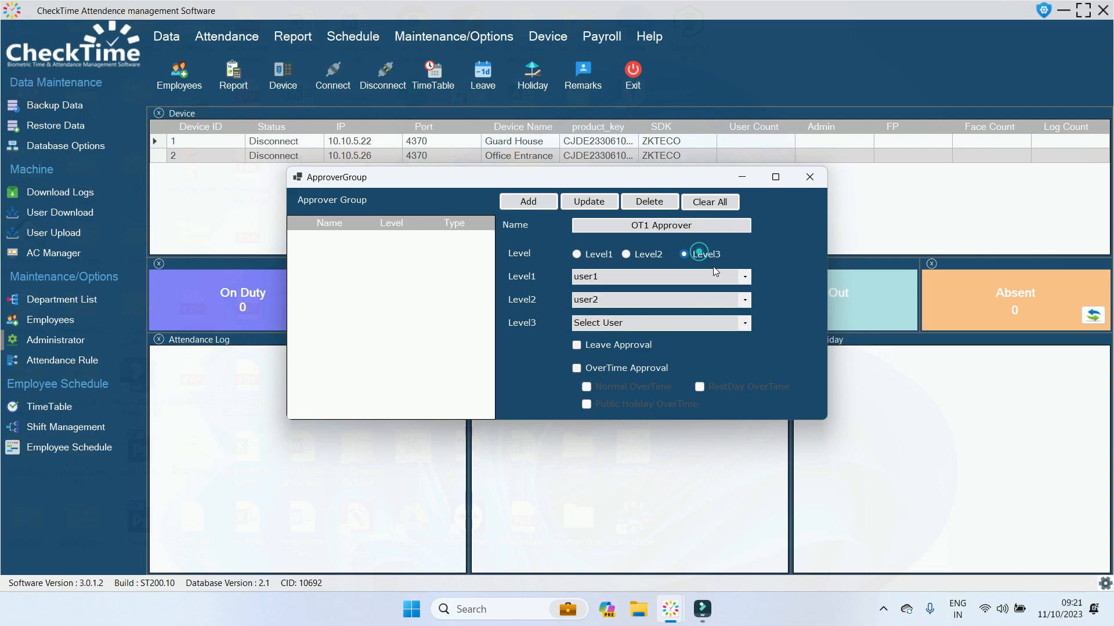
click(745, 323)
click(642, 358)
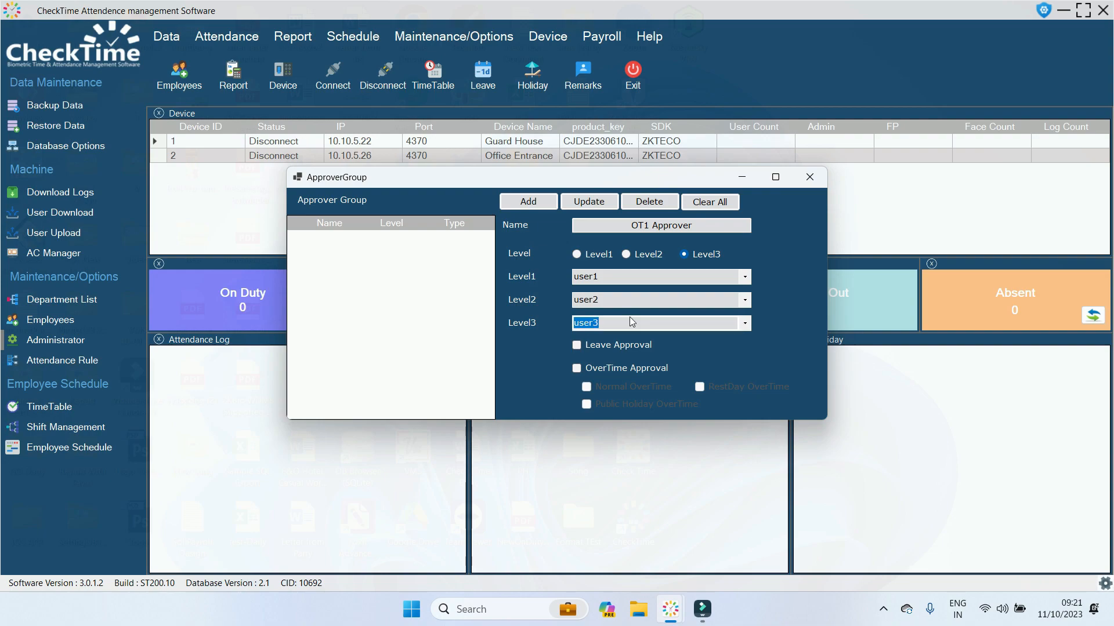
Enable OverTime Approval for Normal OverTime only, reduce to Level1, and add the group.
click(575, 349)
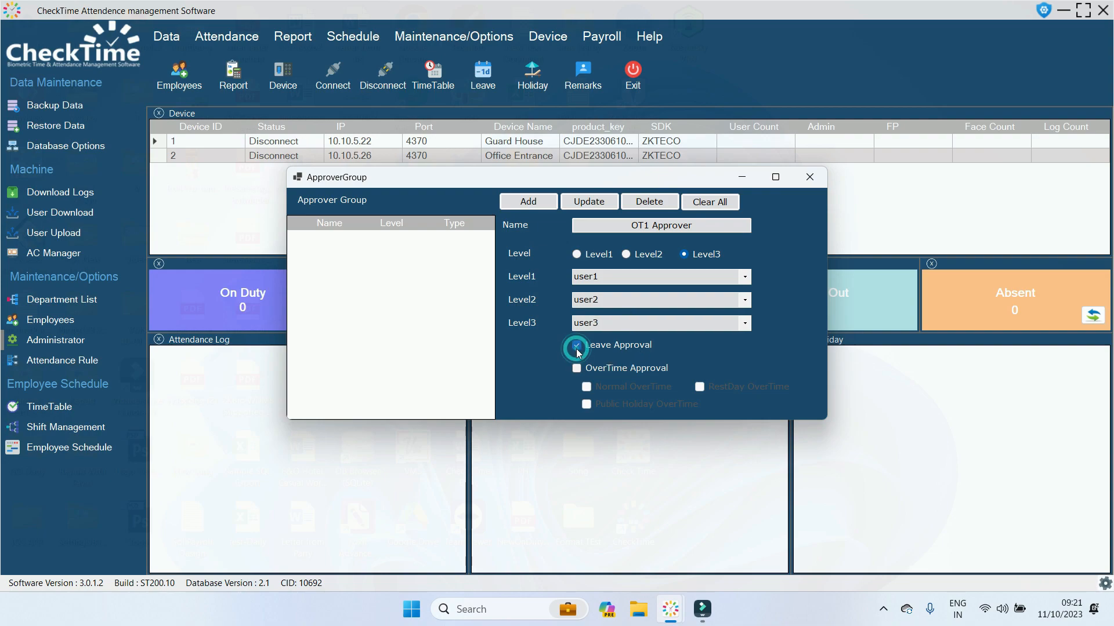
click(579, 370)
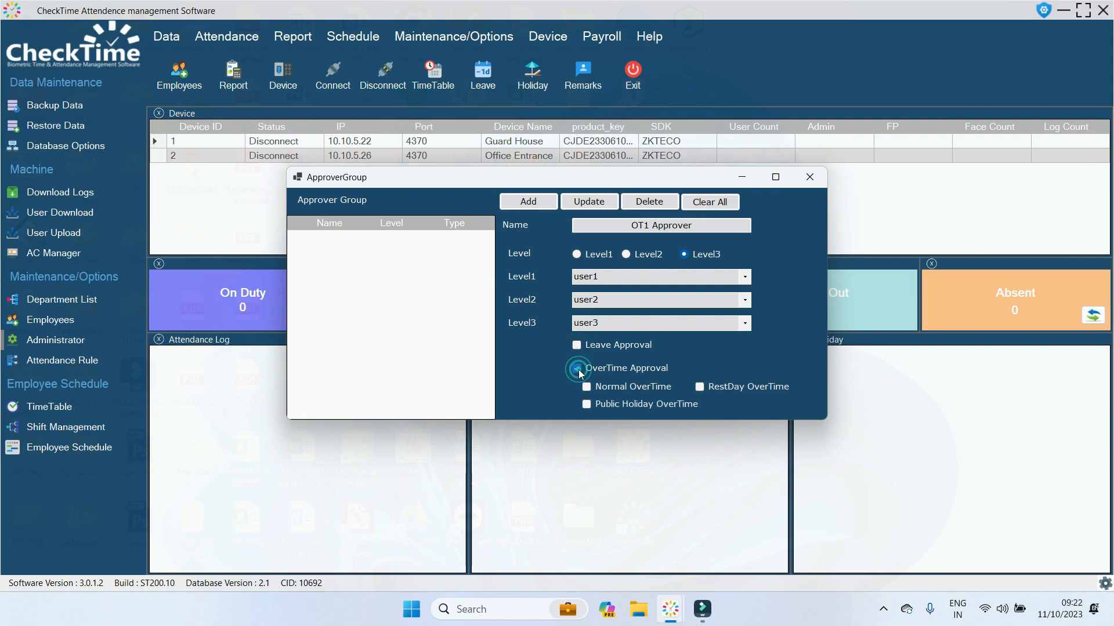
click(586, 386)
click(700, 387)
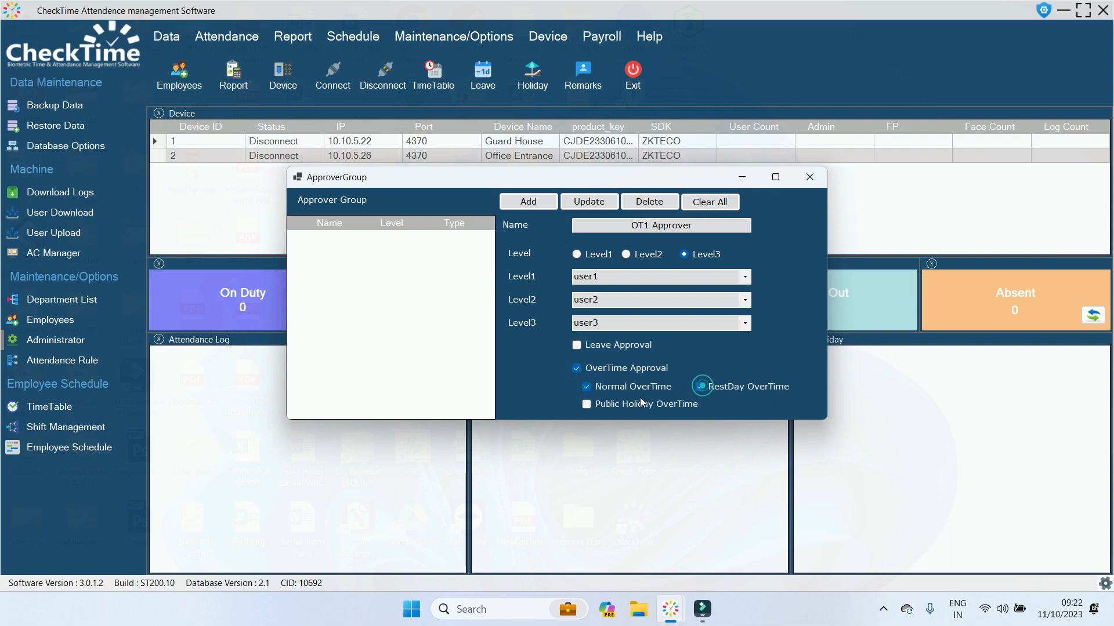
click(587, 405)
click(587, 405)
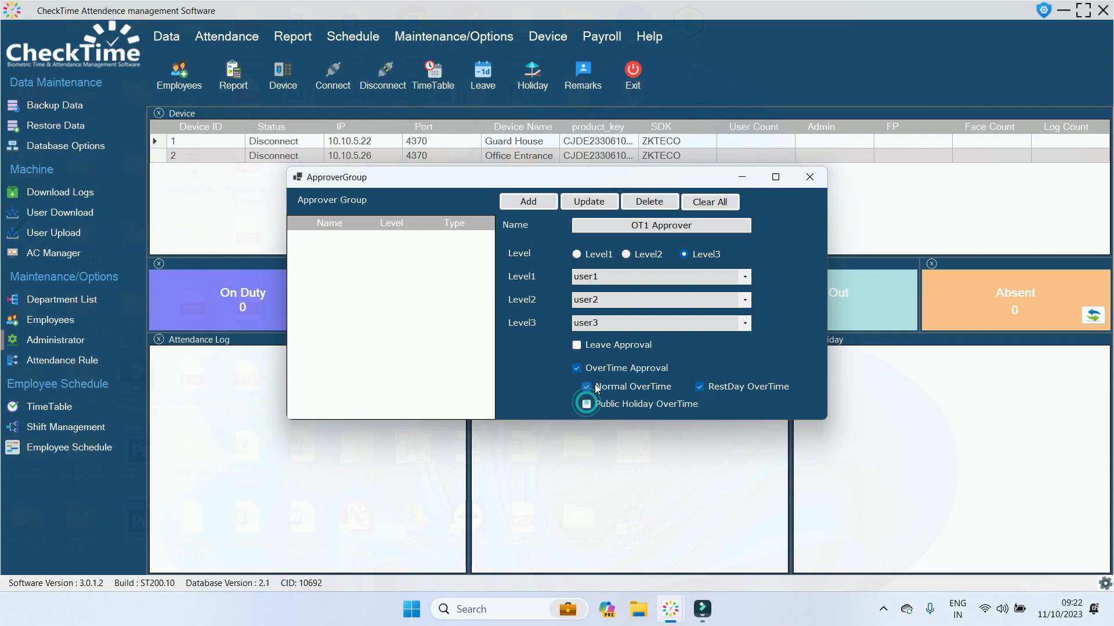
click(700, 387)
click(578, 254)
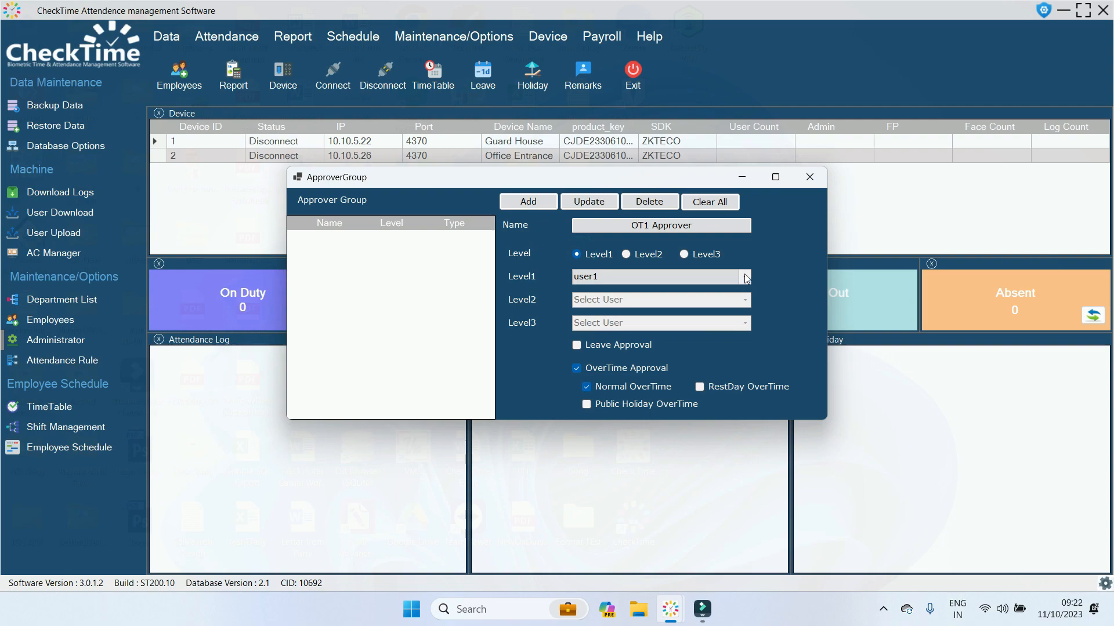
click(541, 205)
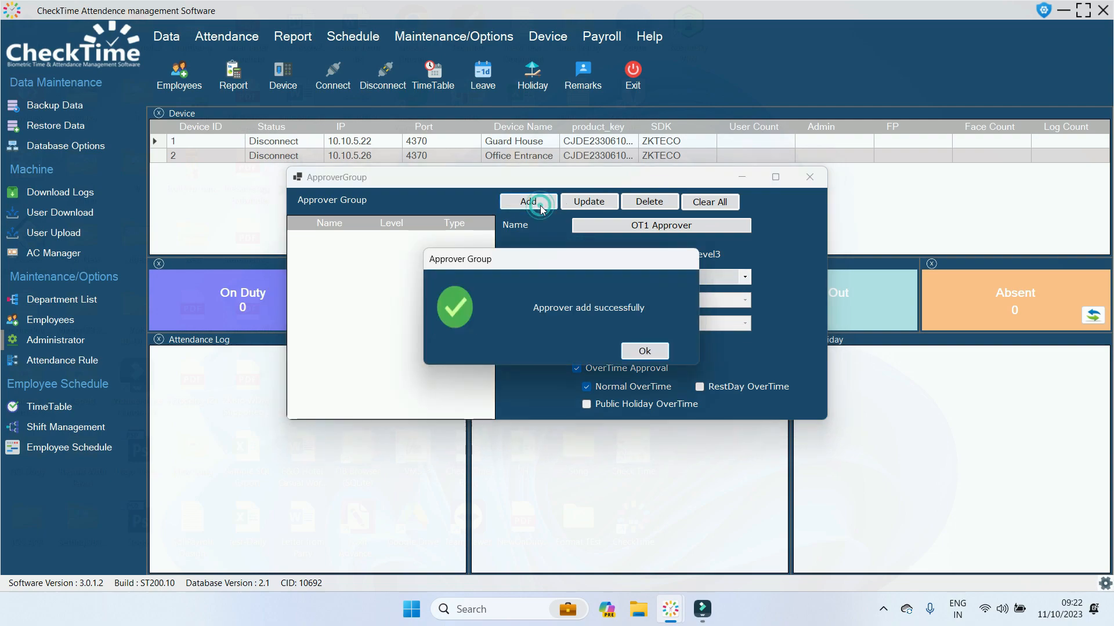
Dismiss the success message, close the ApproverGroup window, and open Attendance > Approver Group.
click(641, 349)
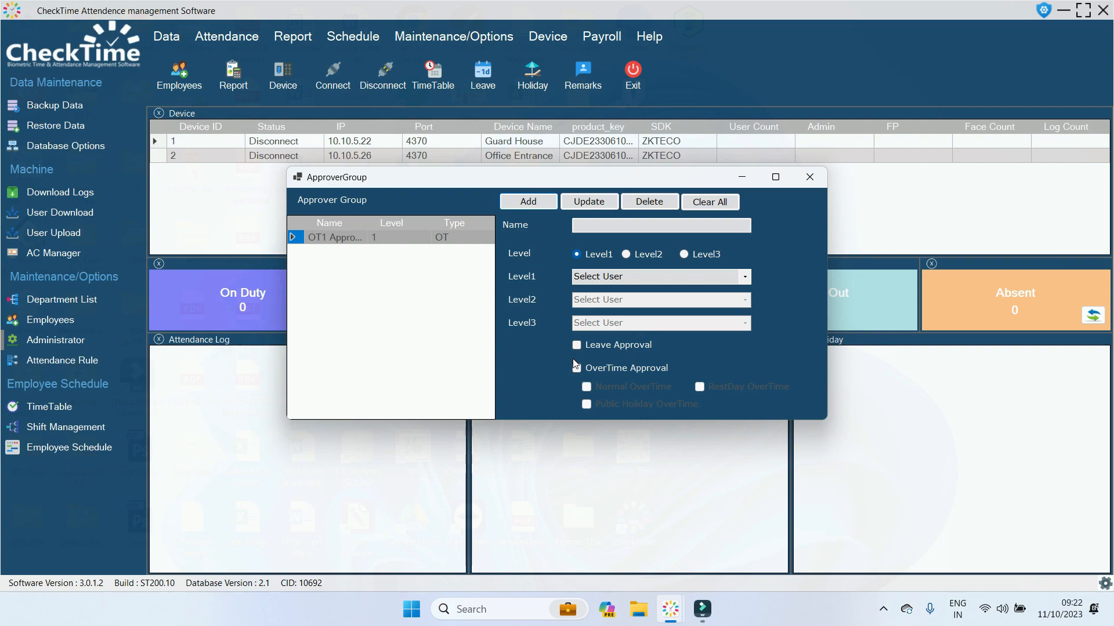
click(809, 181)
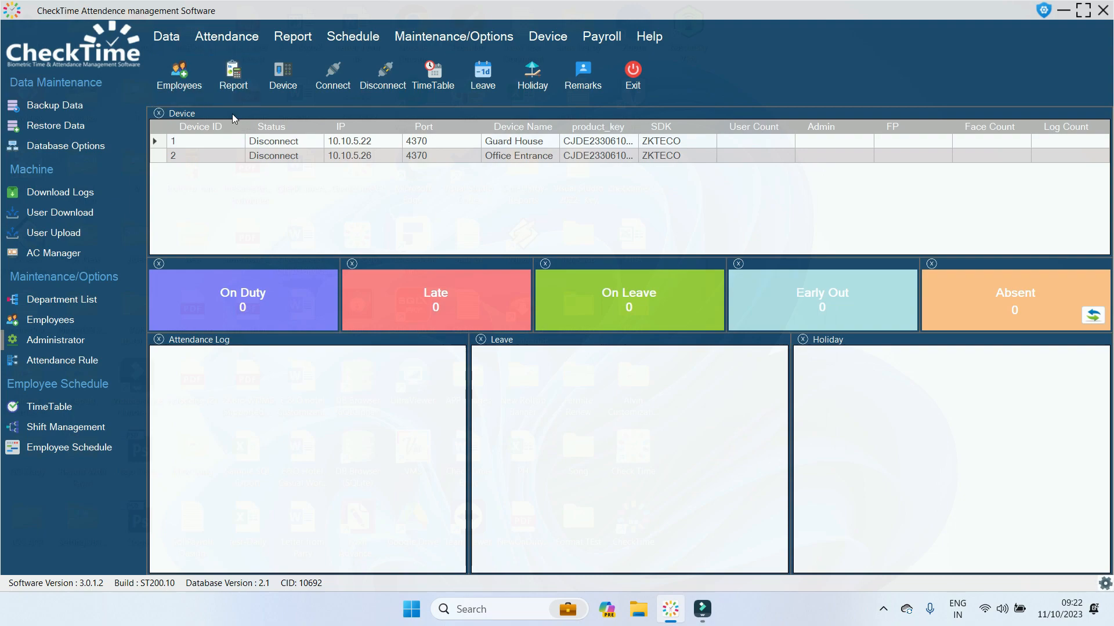
click(239, 42)
mouse_move(385, 166)
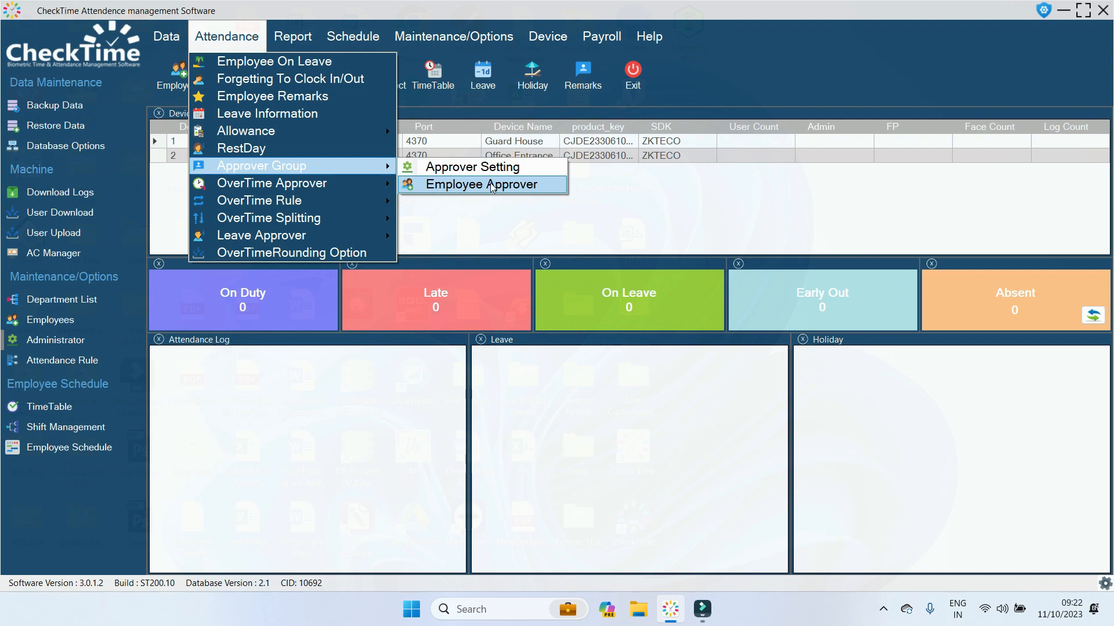
click(467, 167)
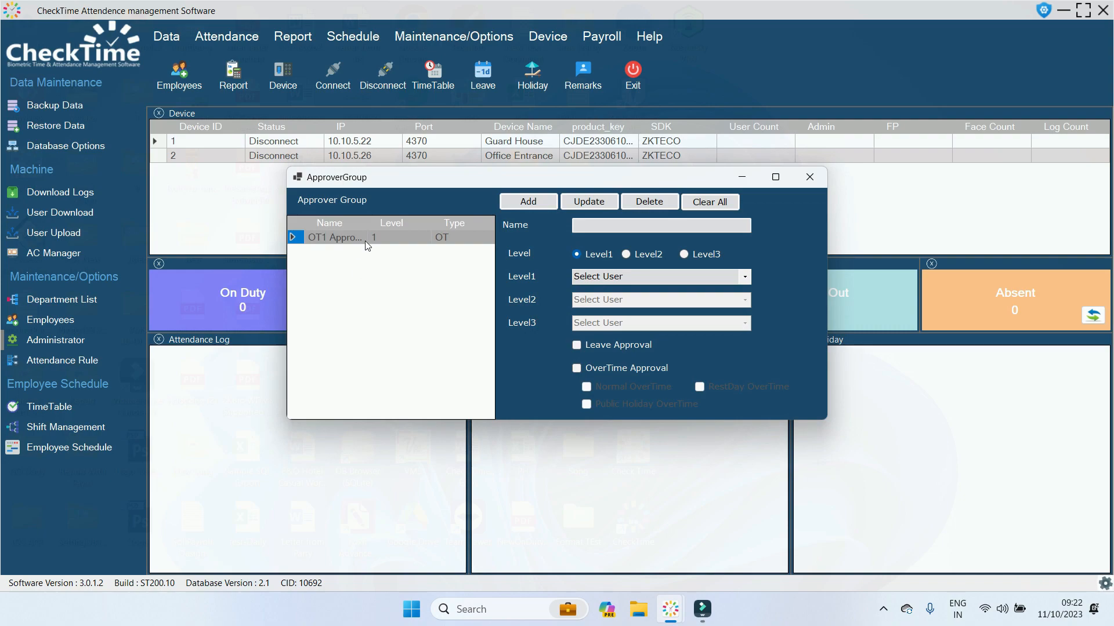
click(810, 177)
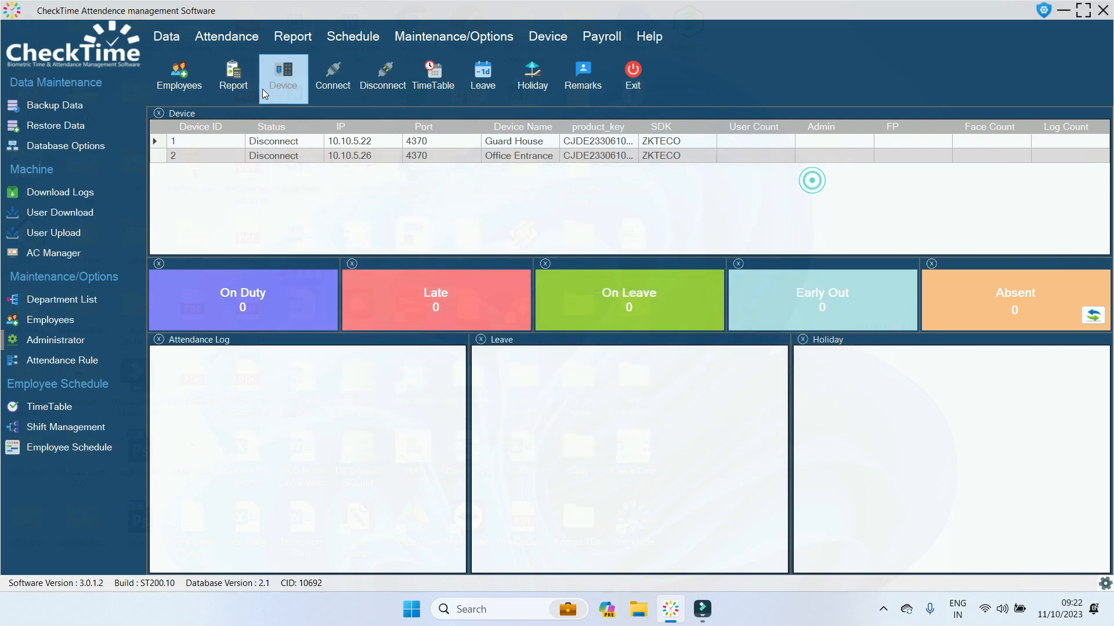
click(226, 36)
mouse_move(271, 163)
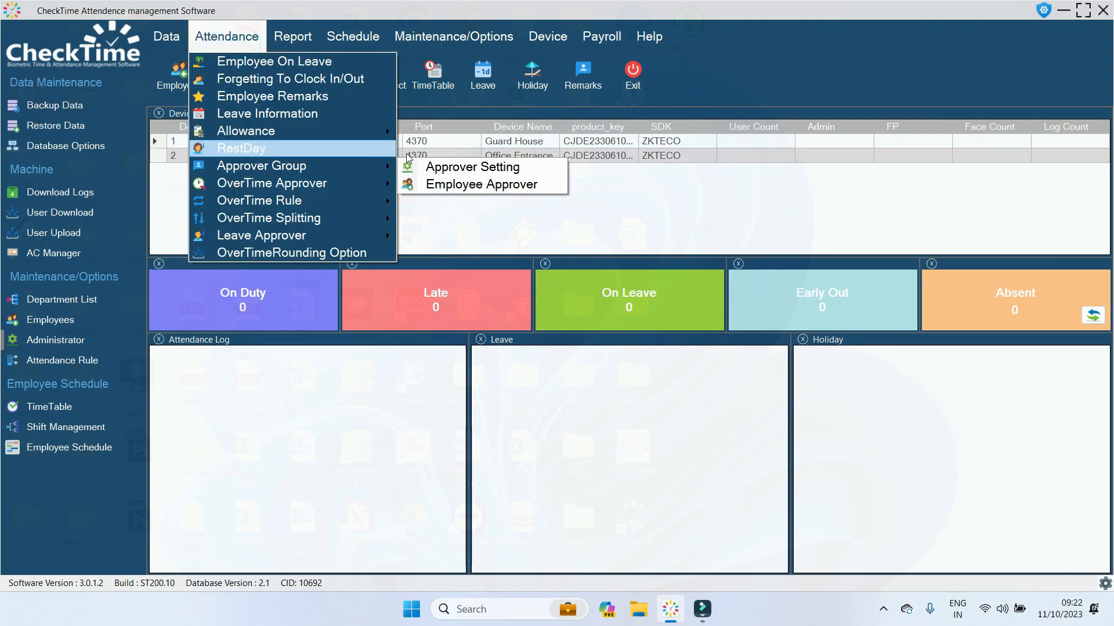
In Employee Approver, tick all 3-HRA employees and choose the OT1 Approver group.
click(461, 181)
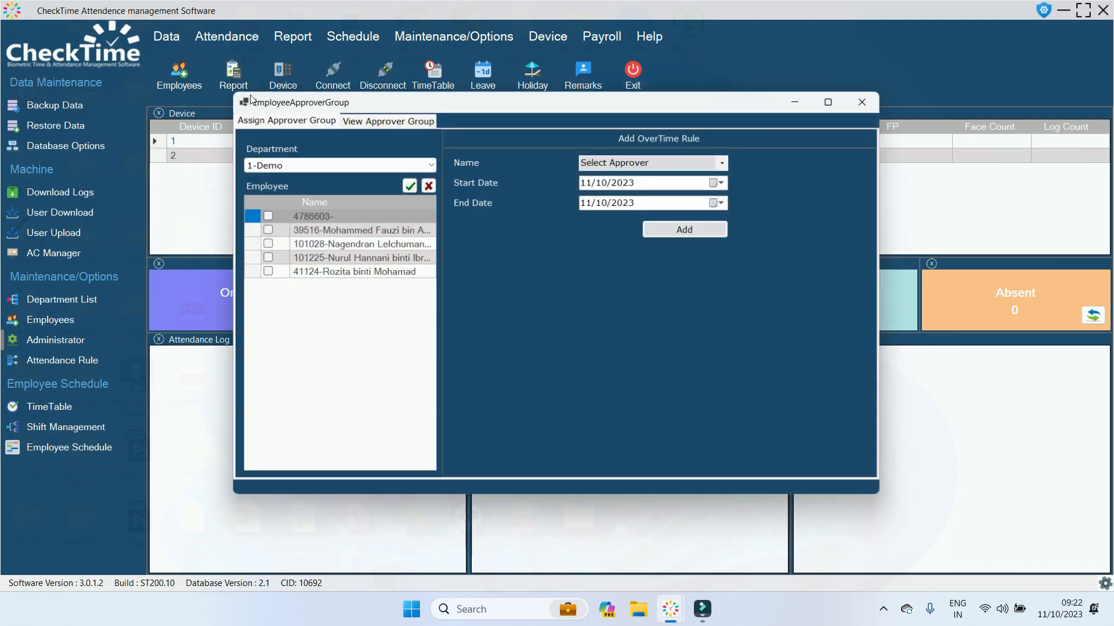
click(431, 167)
scroll(363, 215, down, 1)
scroll(363, 215, down, 3)
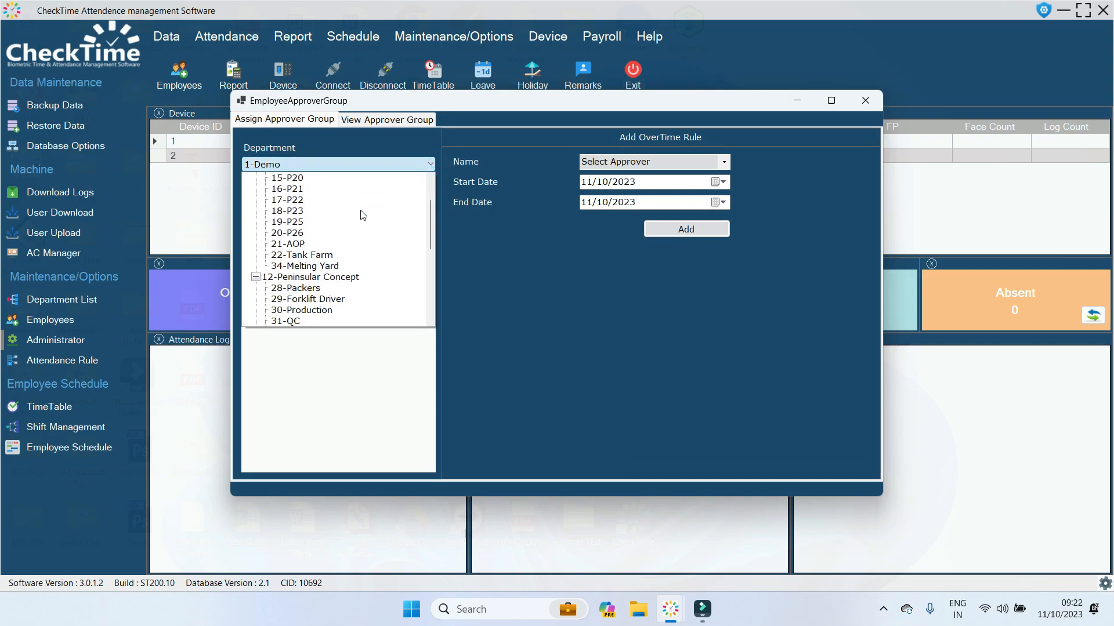
click(268, 290)
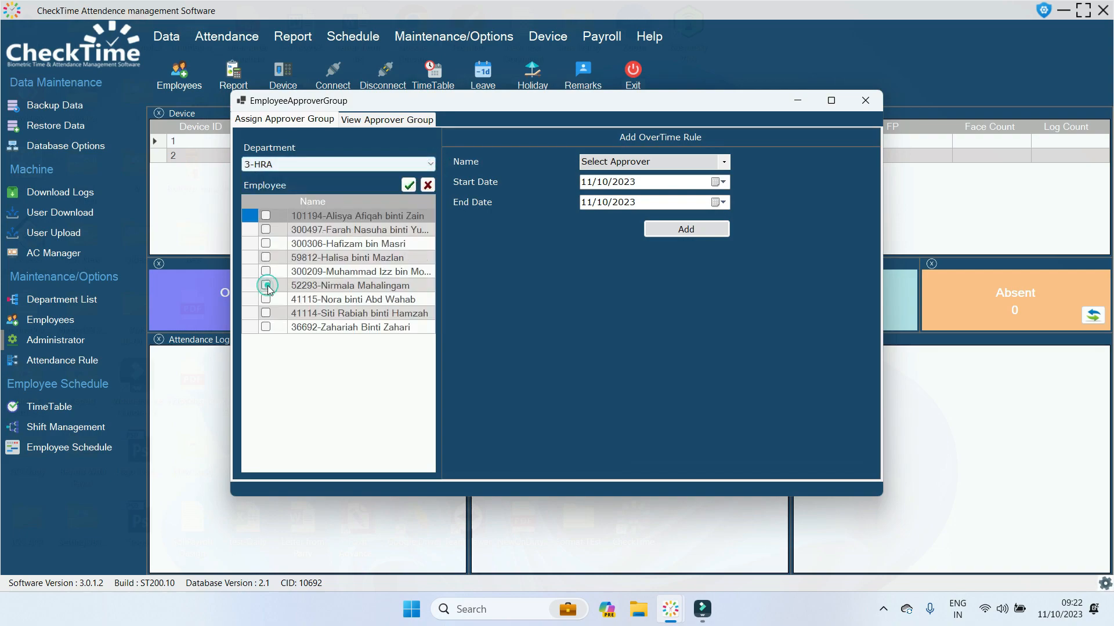
click(409, 183)
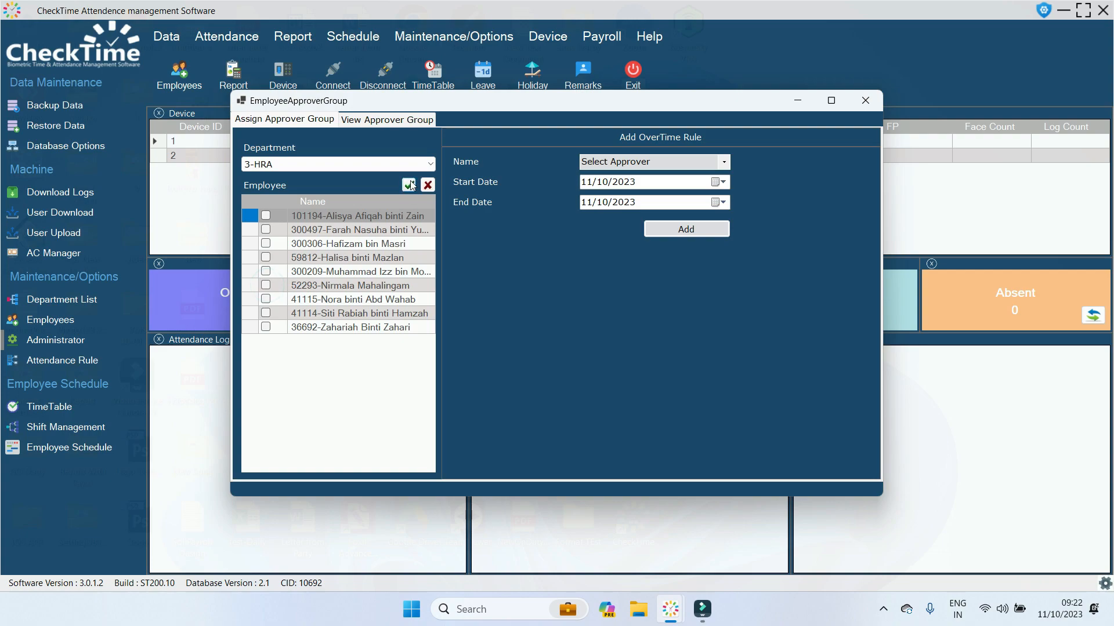
click(724, 162)
click(647, 176)
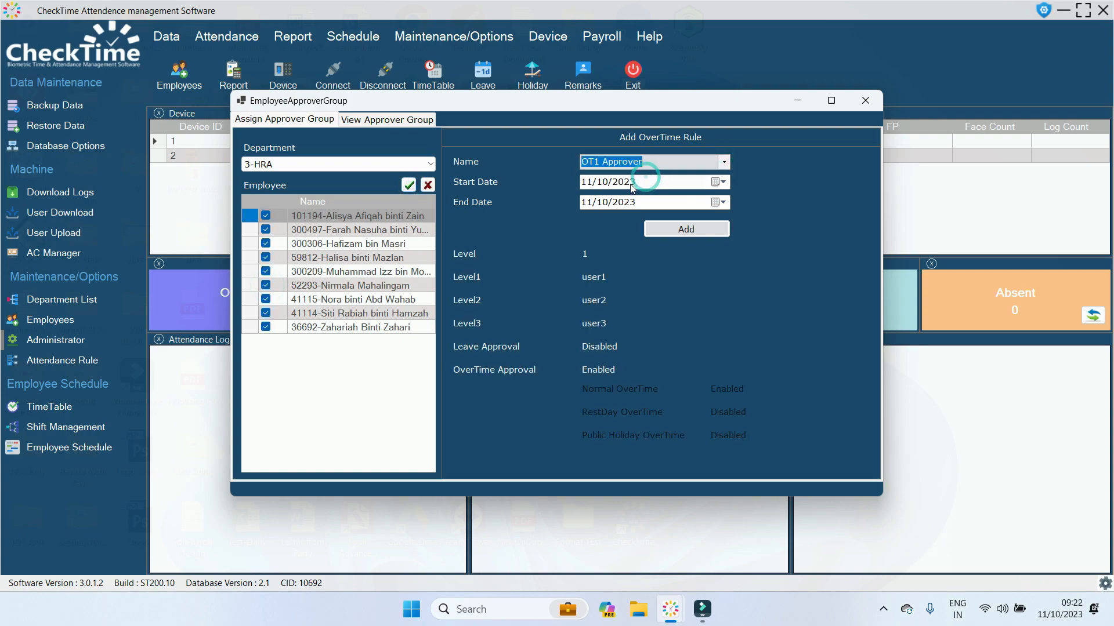
Set the start date to 01/09/2023, add the assignment, and confirm the success message.
click(586, 182)
click(590, 202)
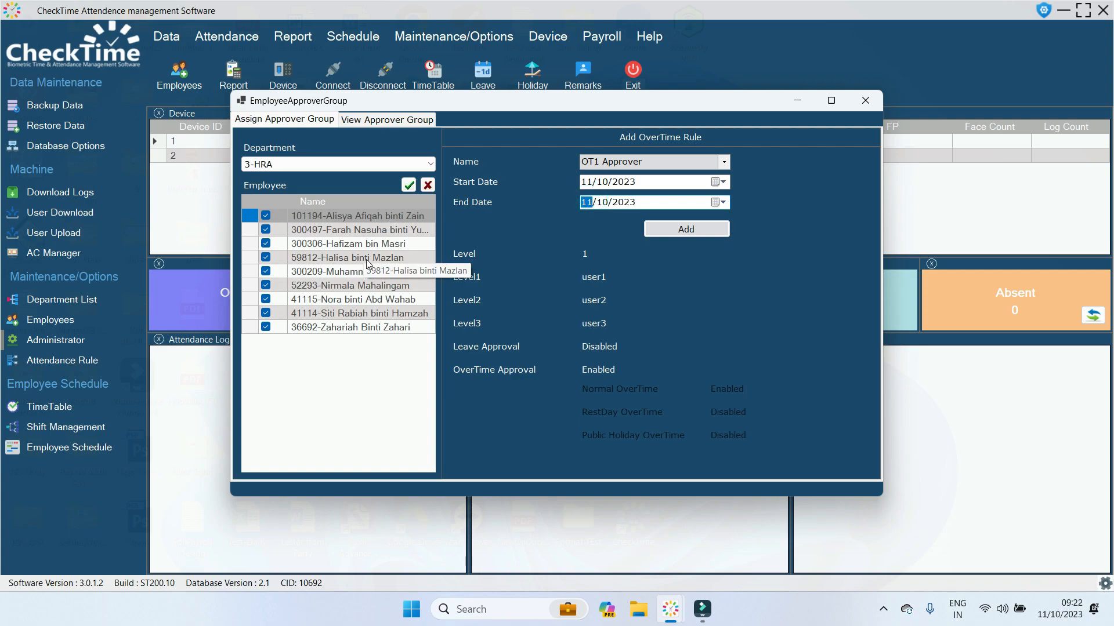
click(585, 182)
text(01/0)
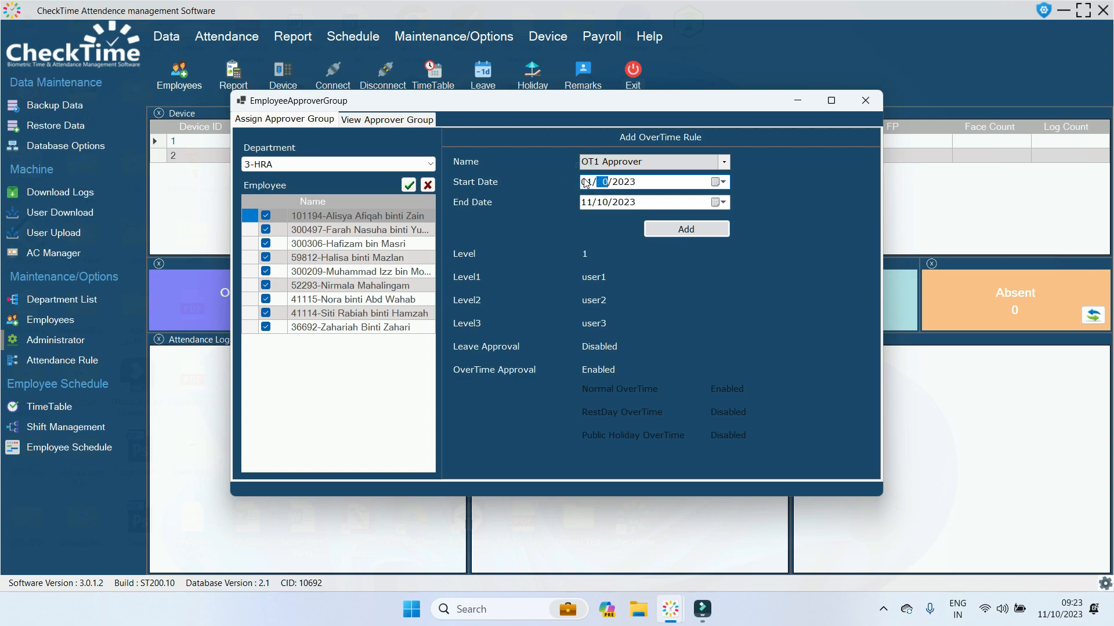
text(9)
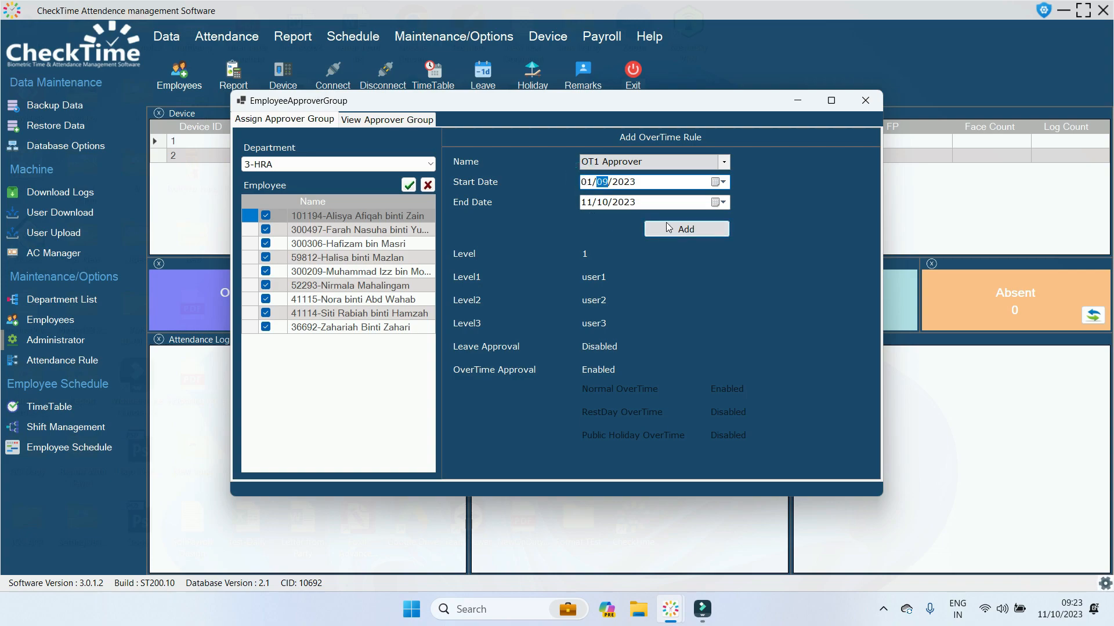
click(668, 228)
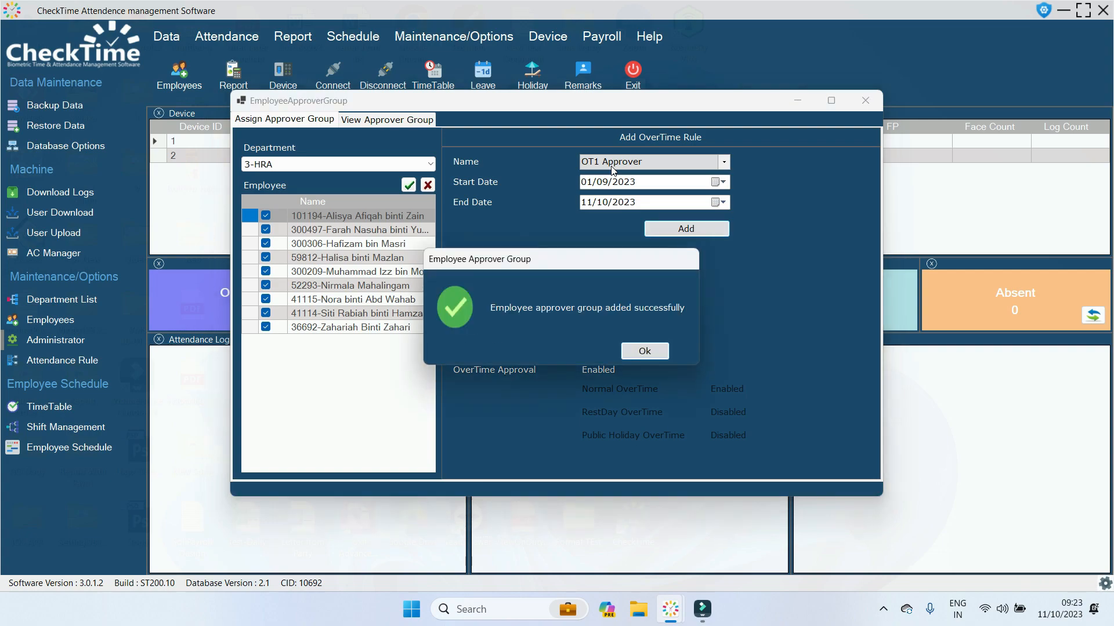
click(644, 352)
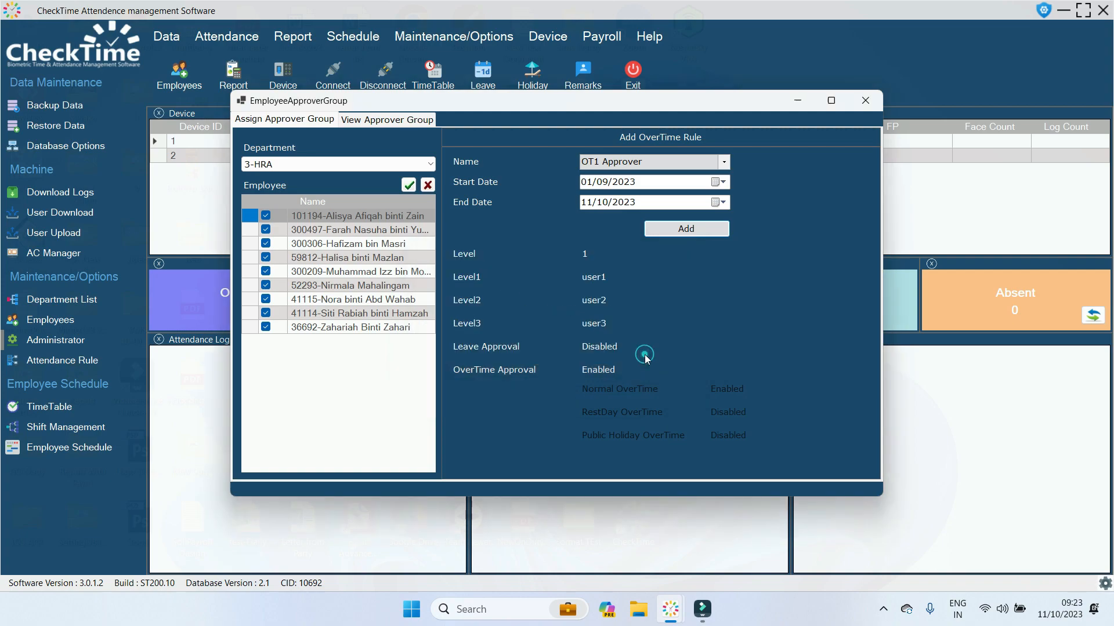
Query all 3-HRA employees' approver assignments from 01/09/2023, then close the Employee Approver window.
click(377, 120)
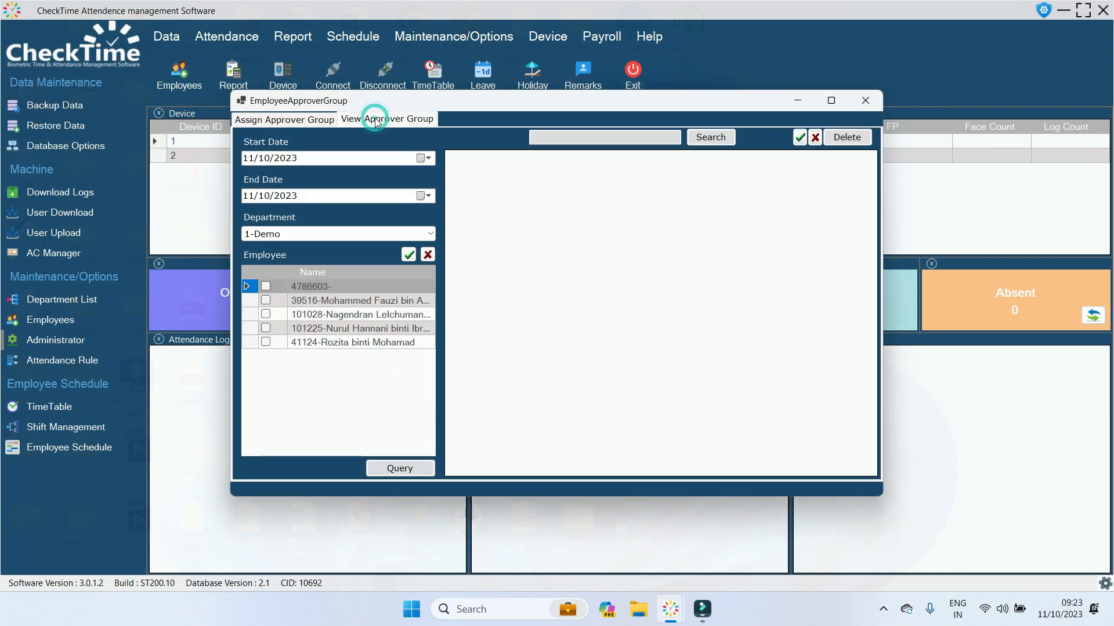
click(429, 237)
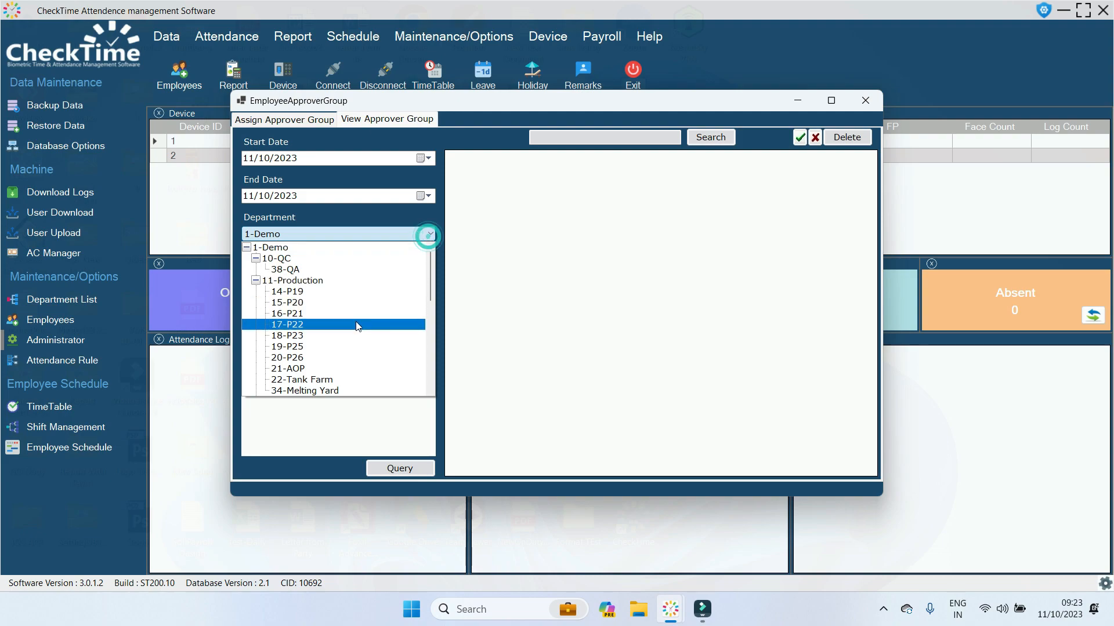
scroll(358, 323, down, 6)
scroll(357, 332, down, 1)
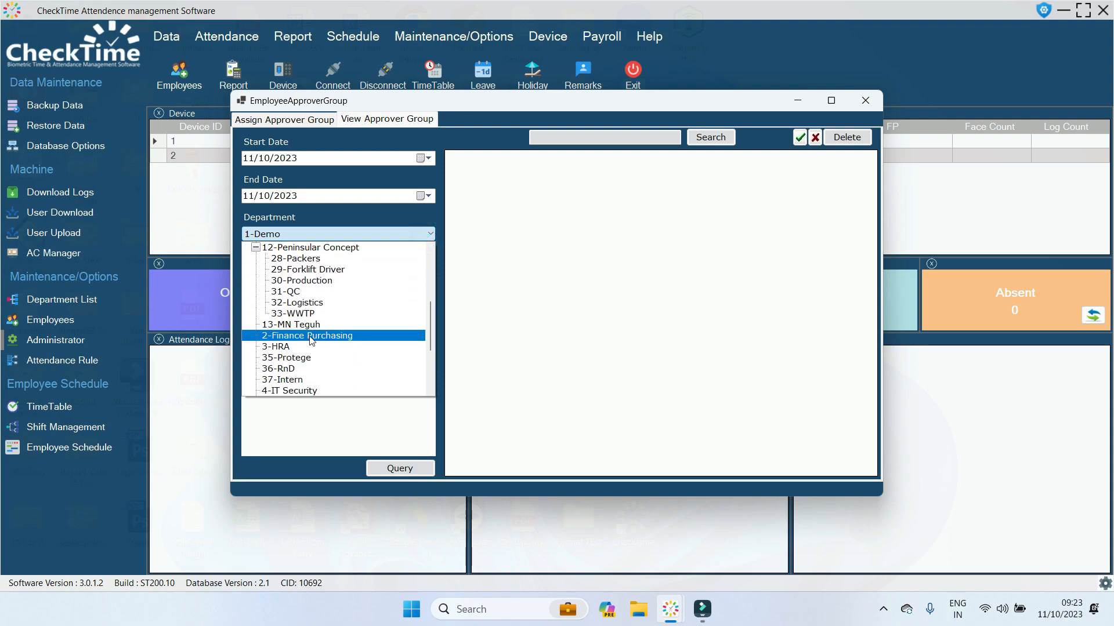
click(293, 346)
click(253, 163)
text(010)
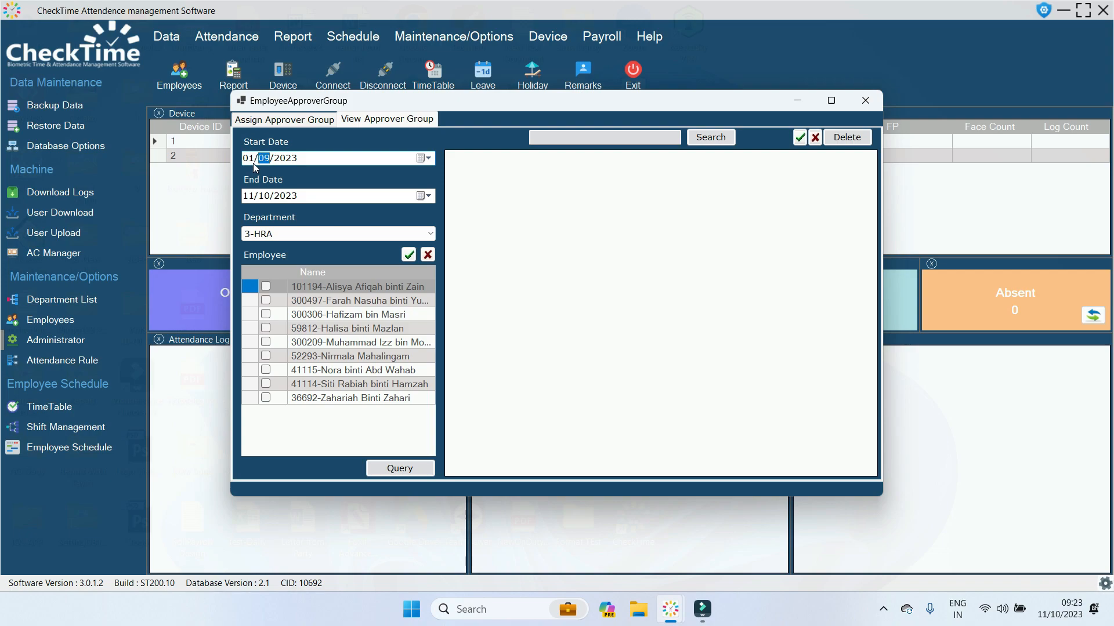
click(409, 255)
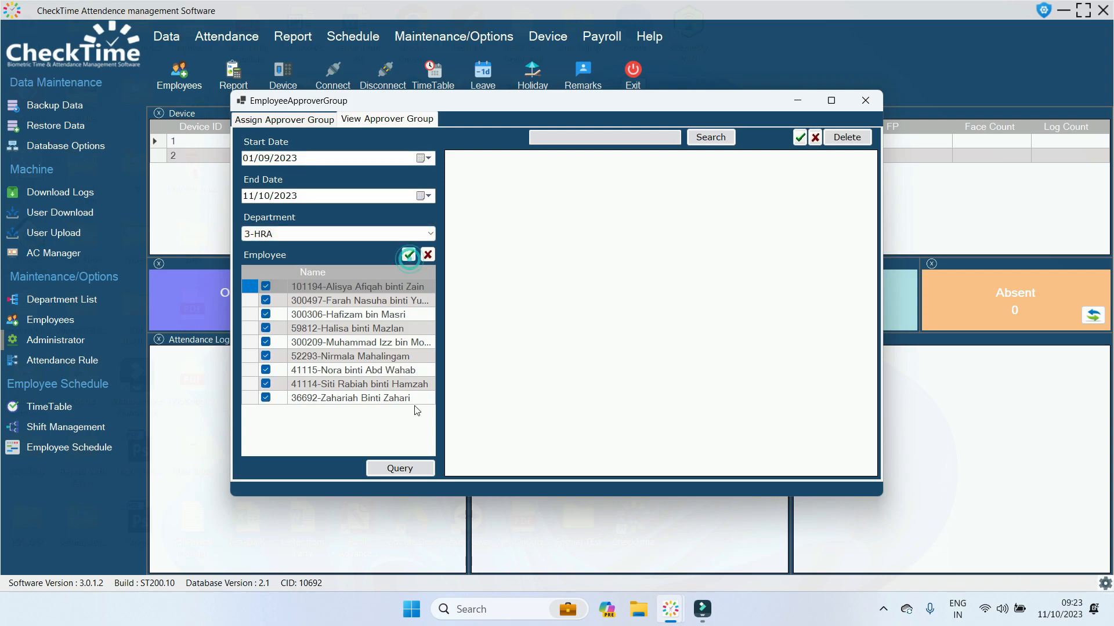
click(409, 468)
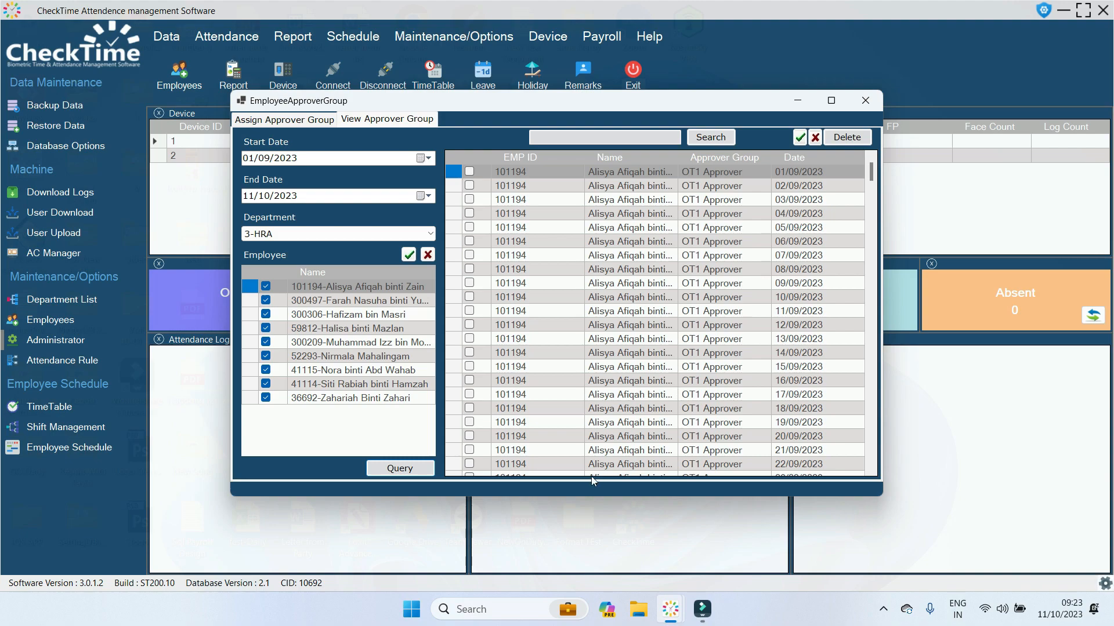
mouse_move(869, 172)
mouse_down()
mouse_move(883, 454)
mouse_move(855, 168)
mouse_up()
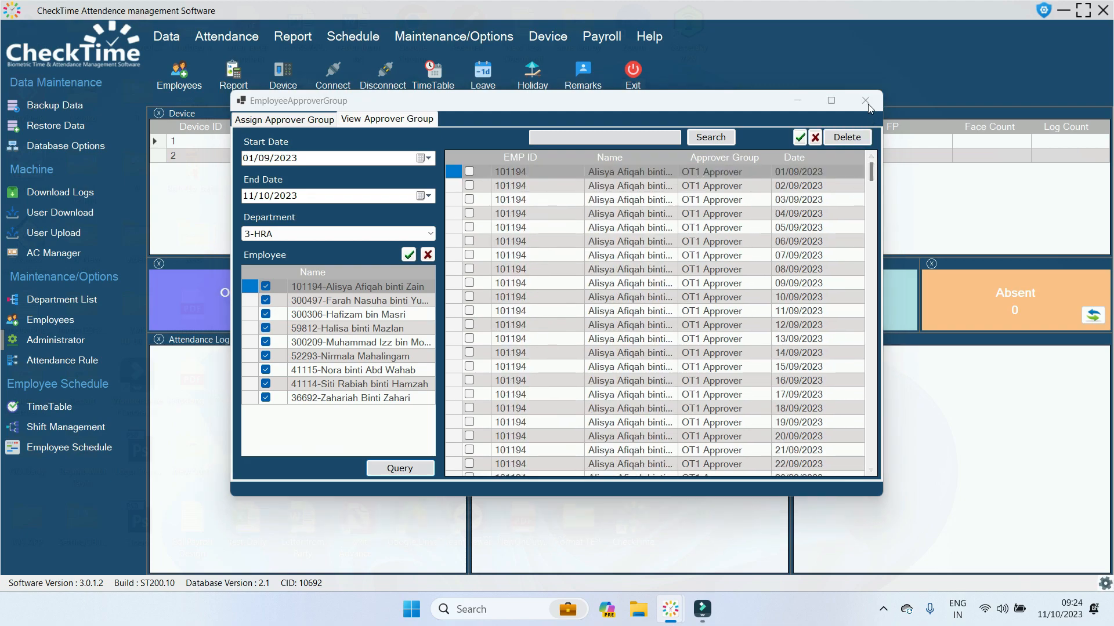
click(865, 100)
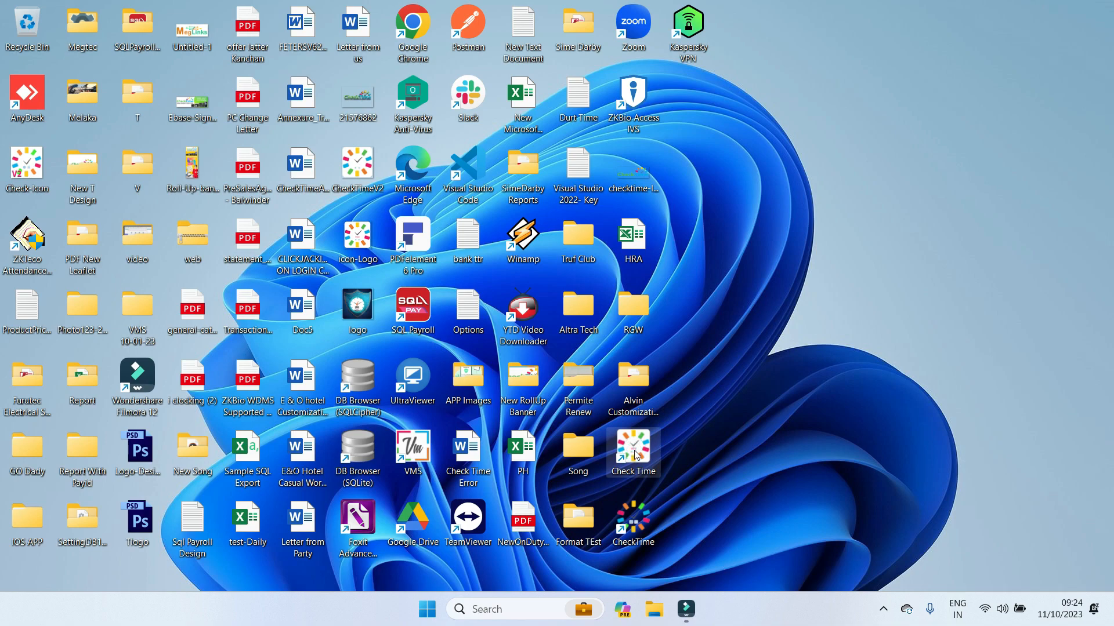
Launch CheckTime and sign in with the user2 demo account.
double_click(636, 454)
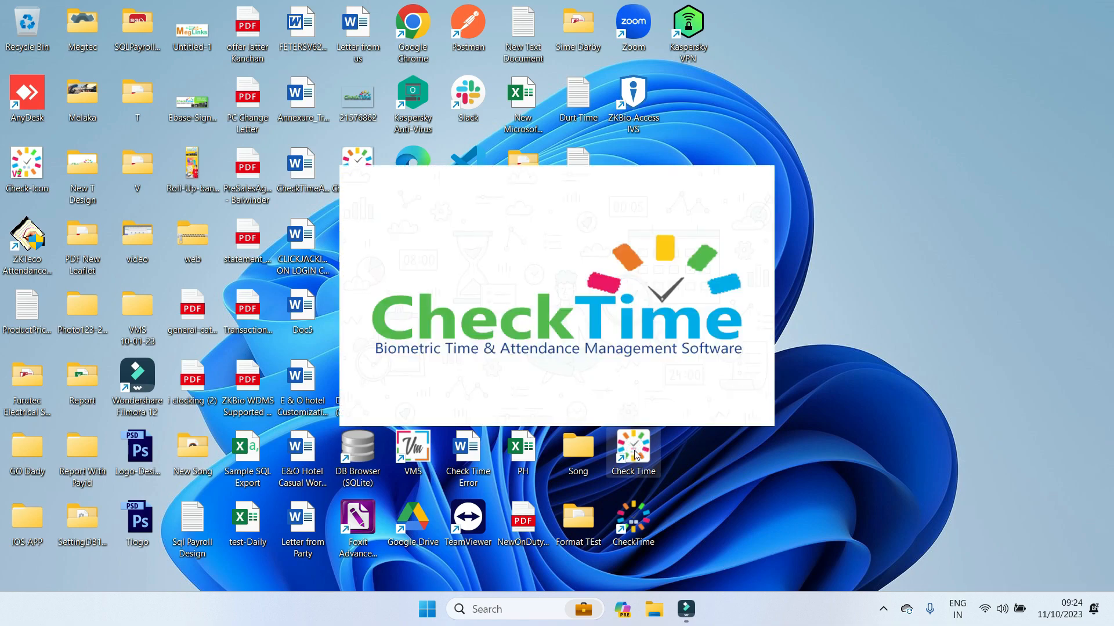
text(u)
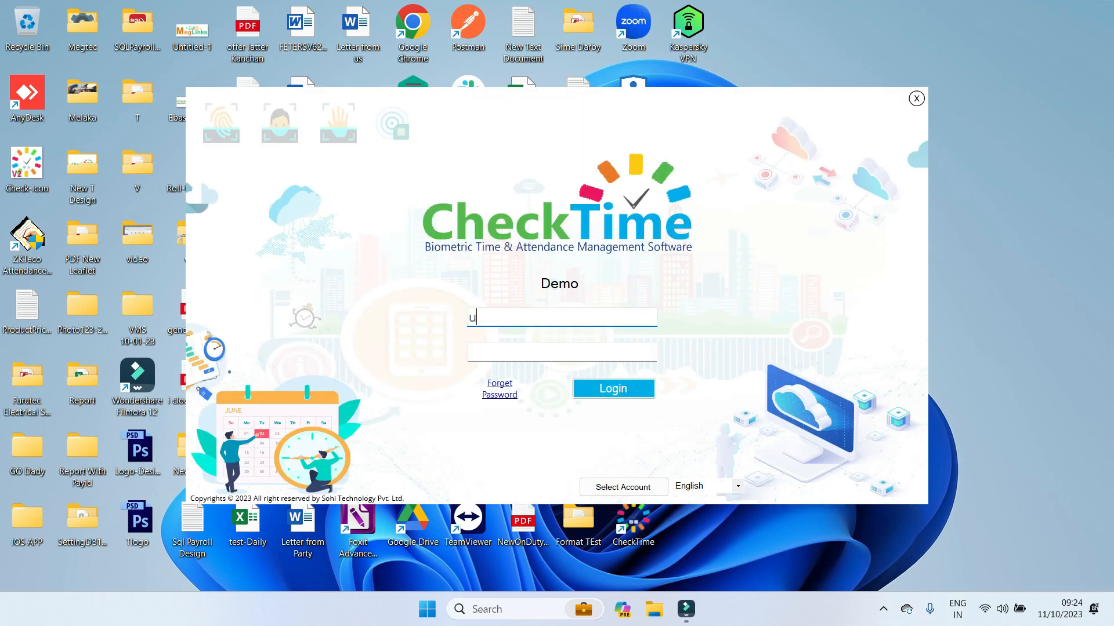
text(ser2)
key(Tab)
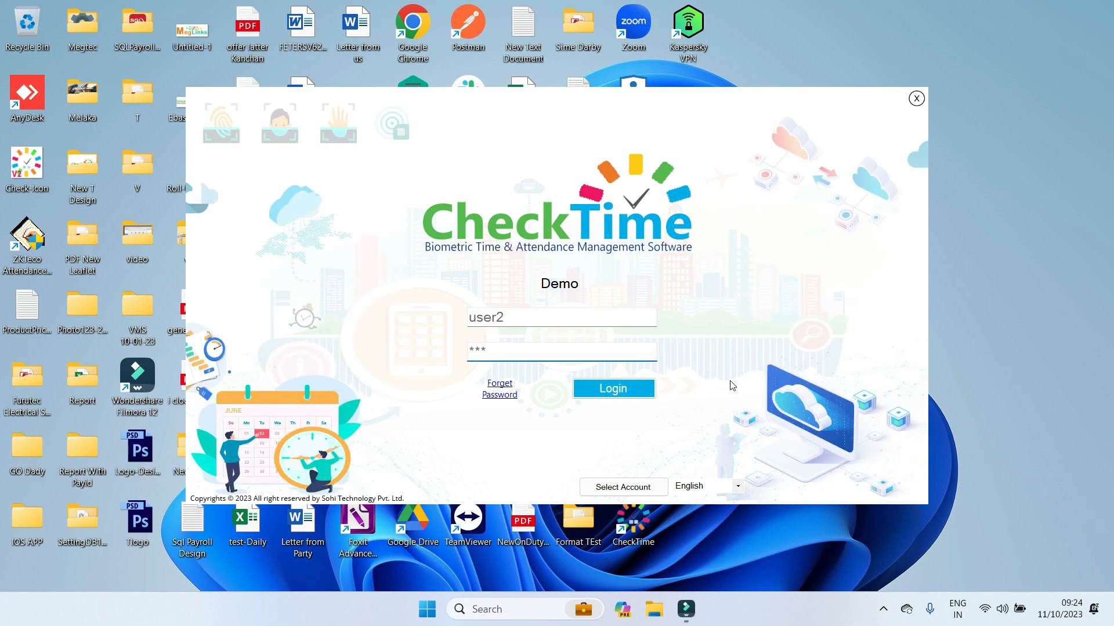
click(636, 395)
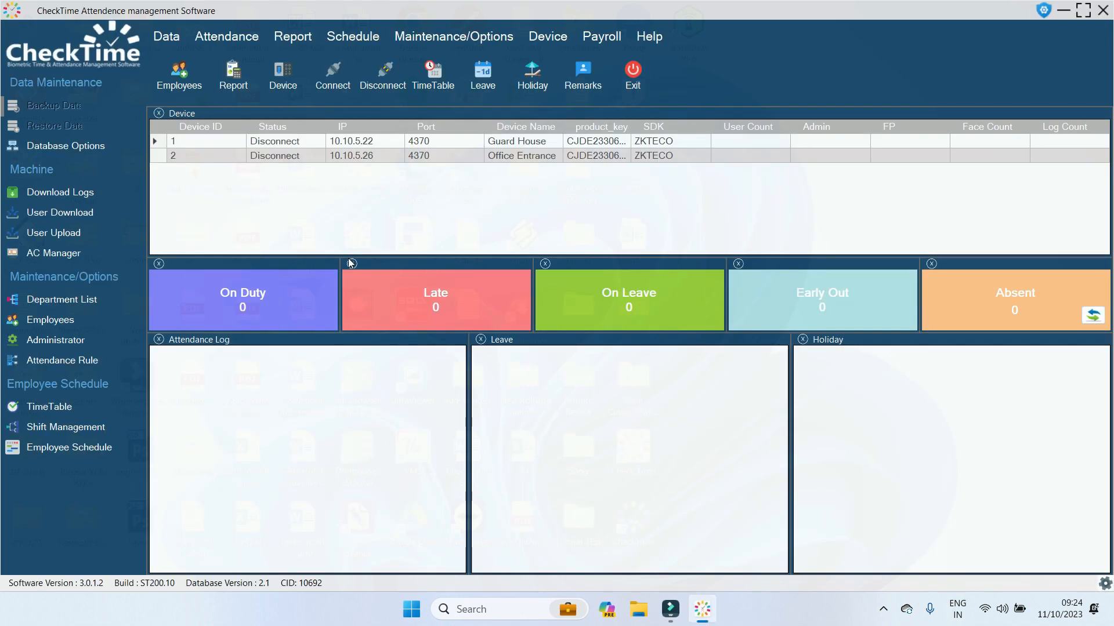
Open the Apply OverTime form and select all nine 3-HRA employees.
click(232, 40)
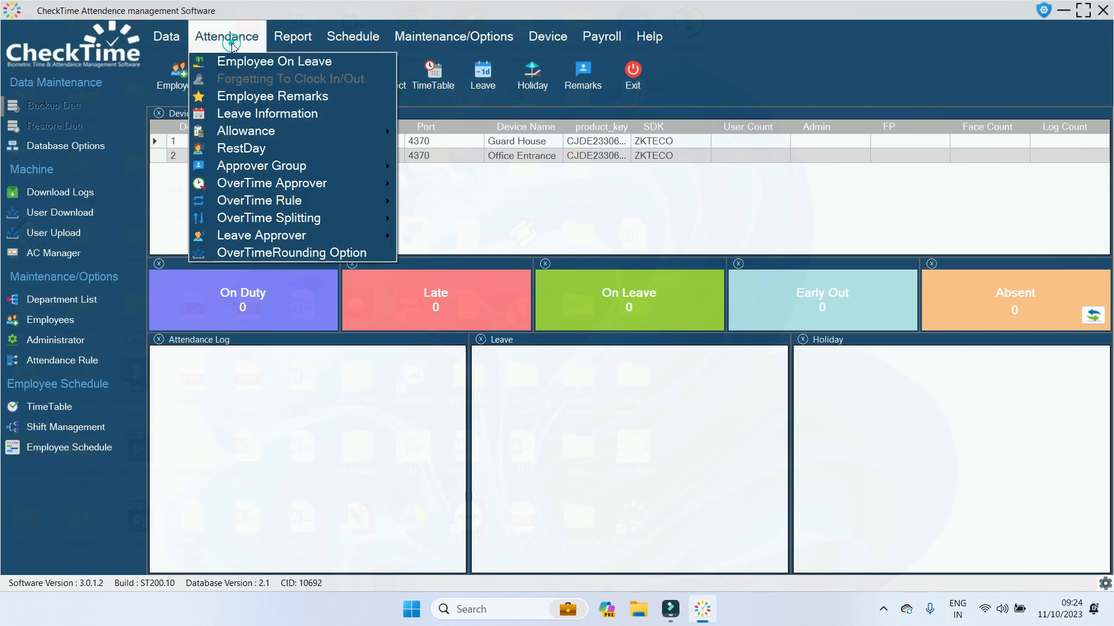
mouse_move(371, 186)
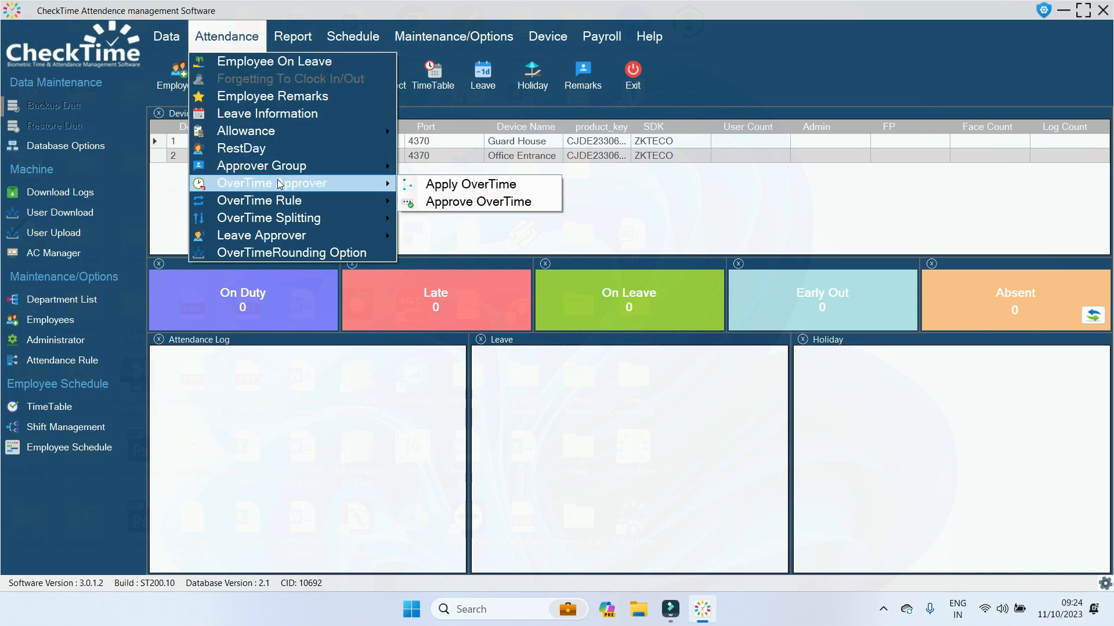
click(426, 190)
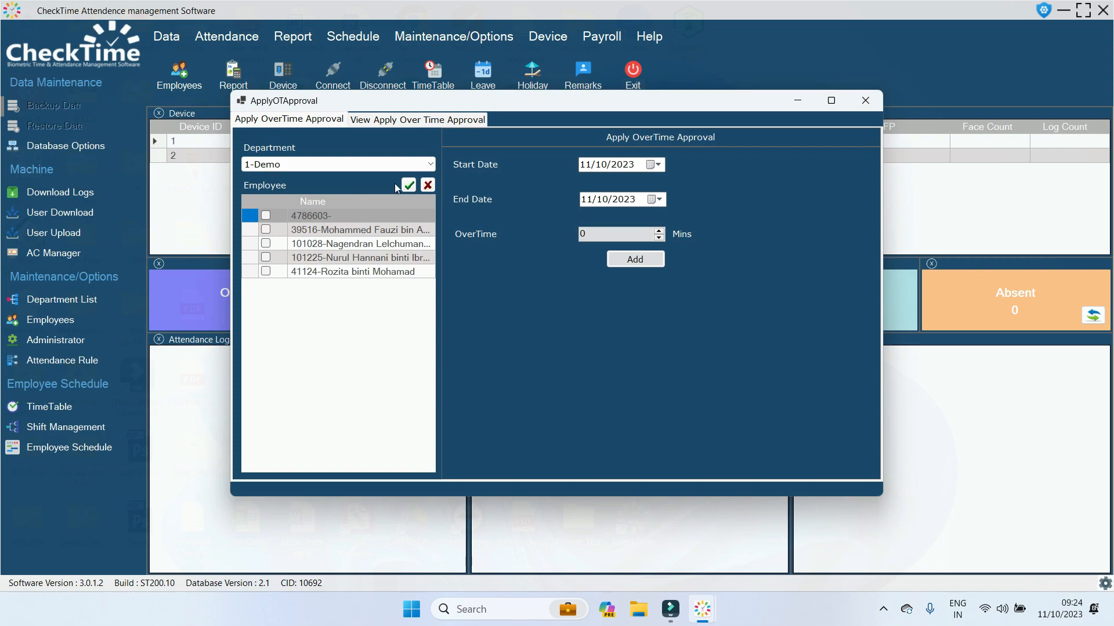
click(429, 164)
scroll(348, 261, down, 5)
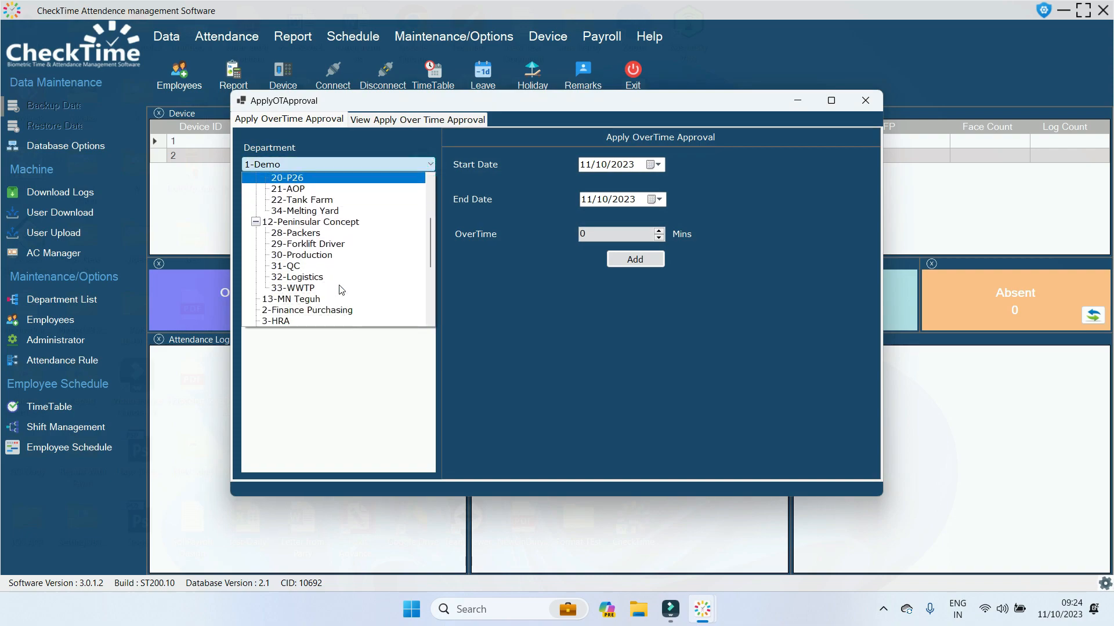
scroll(341, 290, down, 1)
click(322, 289)
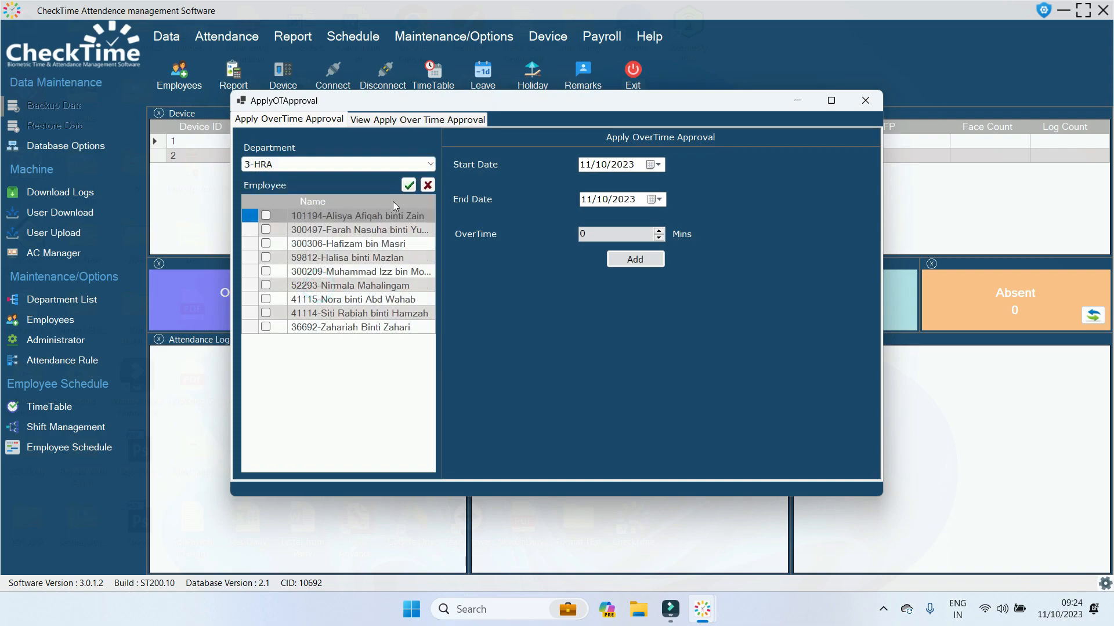
click(409, 185)
Add 60 minutes of overtime from 01/09/2023 to 10/09/2023 and confirm the success message.
click(582, 164)
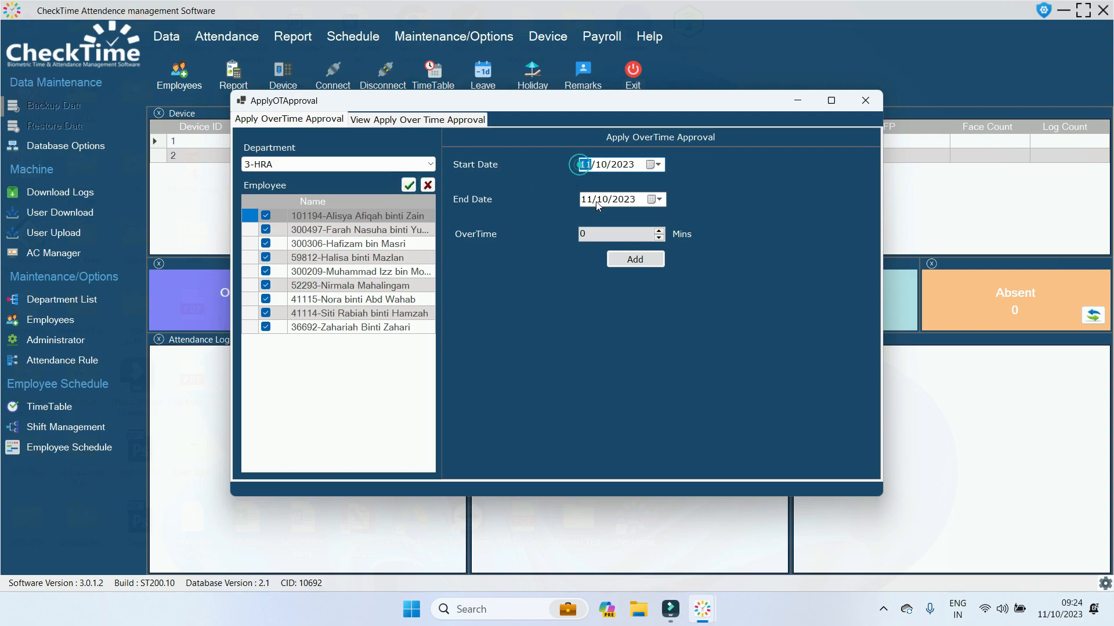
text(01/09)
click(589, 202)
text(10)
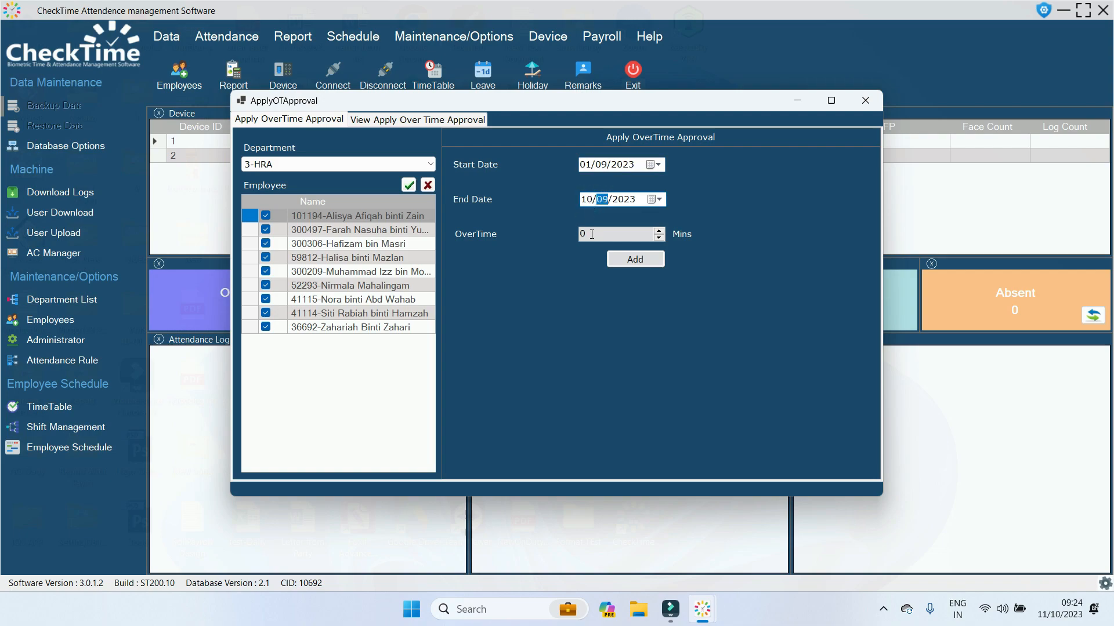
click(590, 234)
text(60)
click(641, 259)
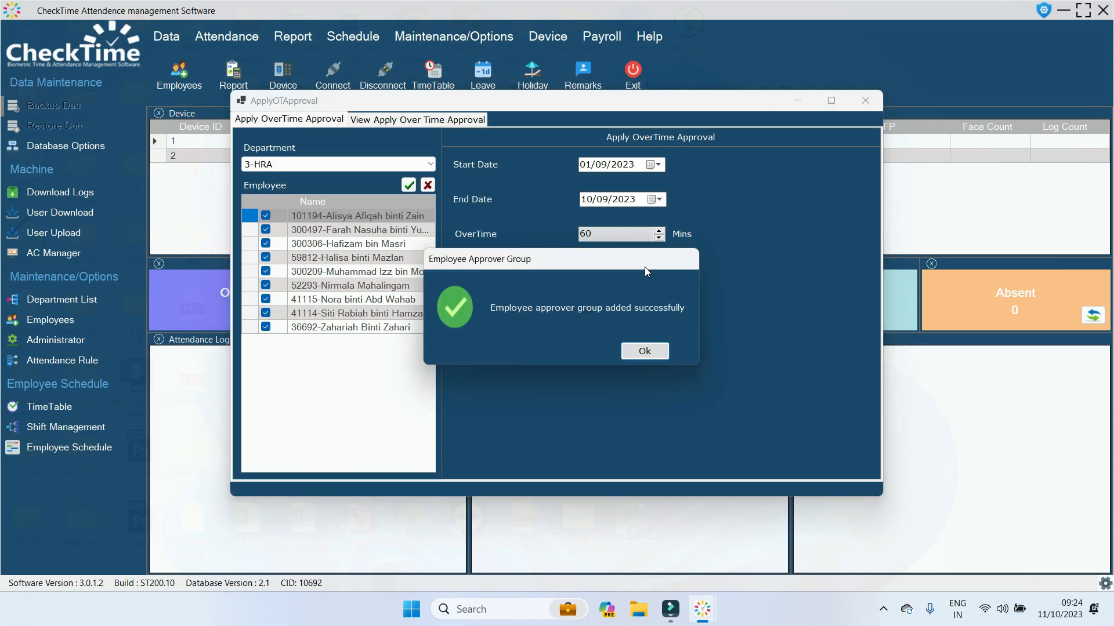
click(643, 351)
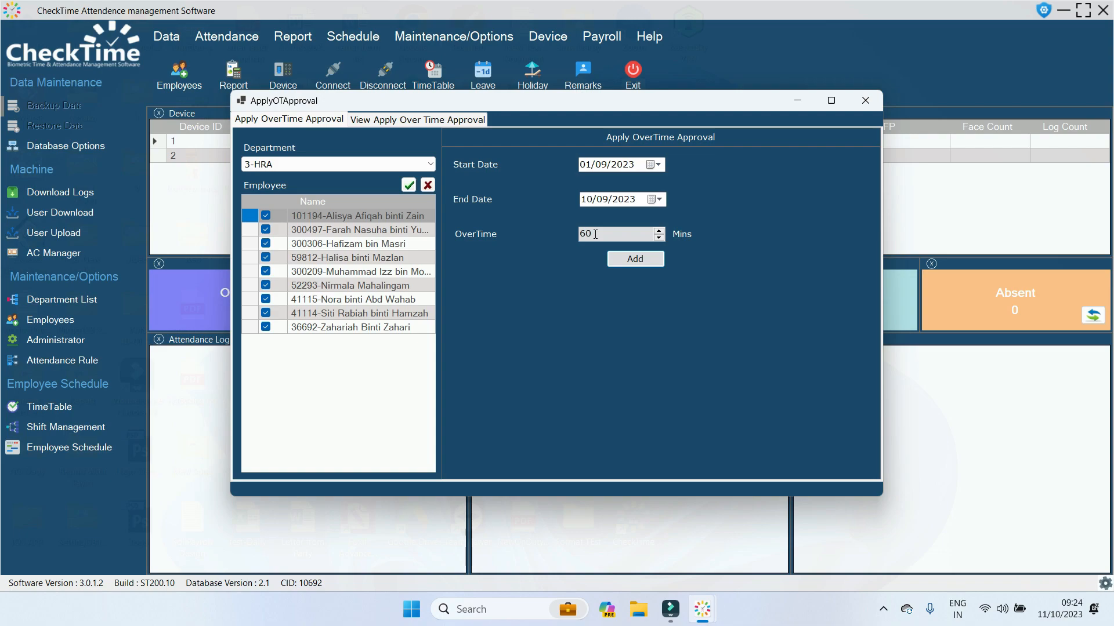
List all nine 3-HRA employees' applied overtime requests from 01/09/2023 onward.
click(471, 122)
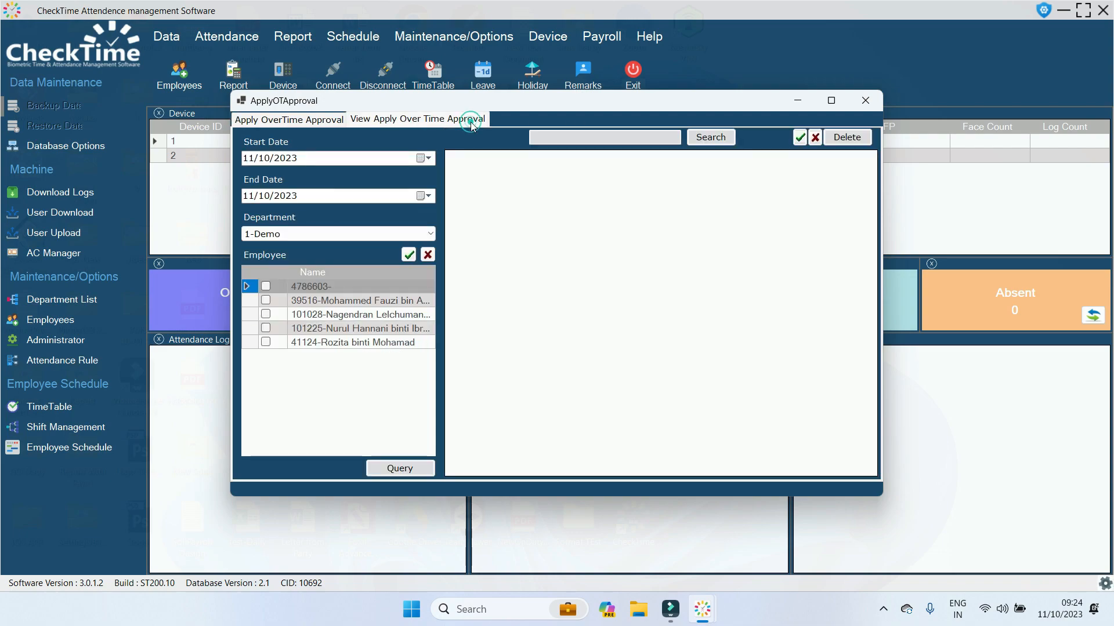
click(432, 233)
scroll(366, 309, down, 5)
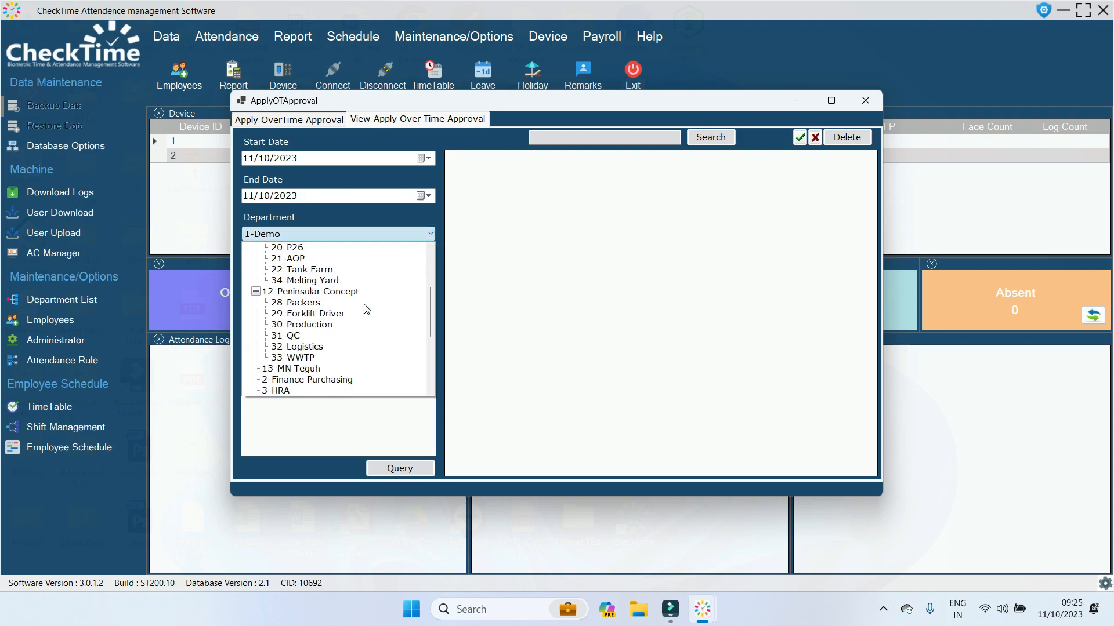
scroll(366, 308, down, 2)
click(313, 349)
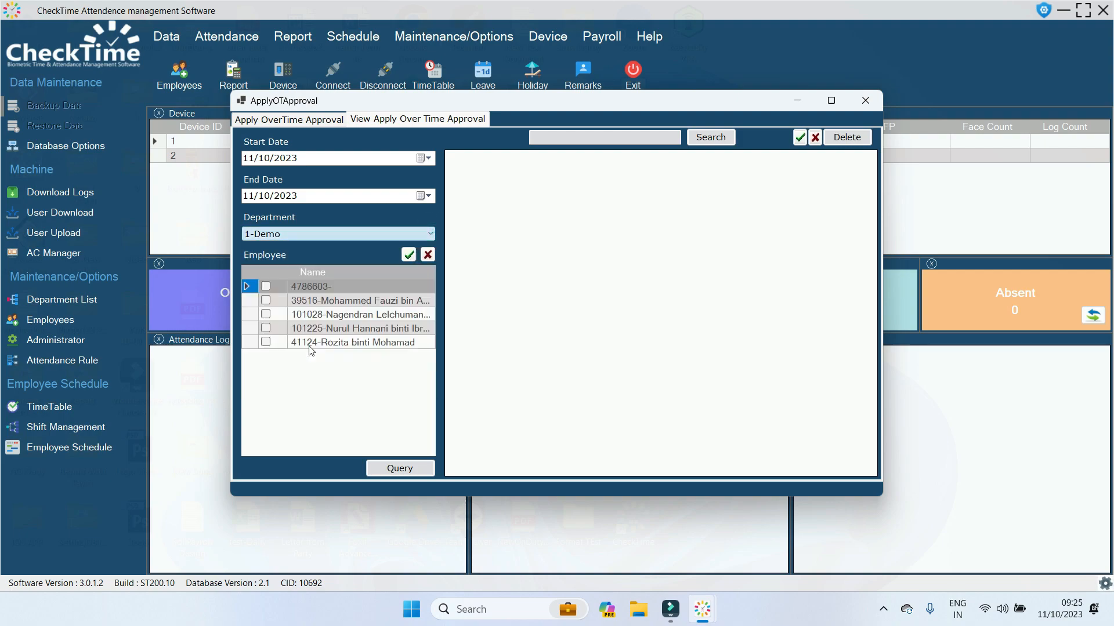
click(409, 255)
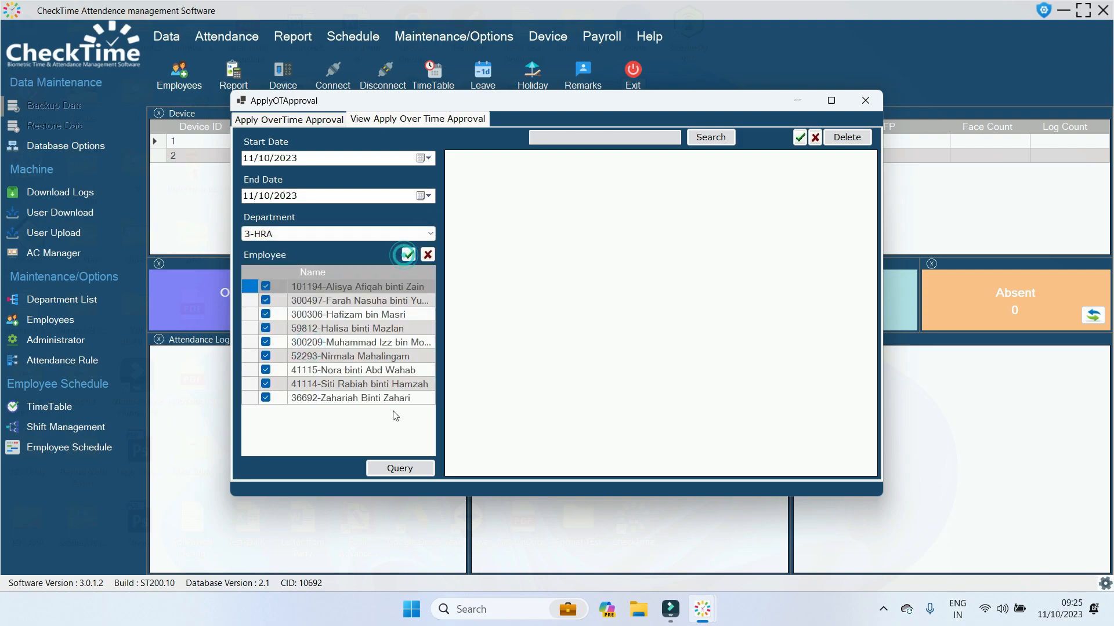
click(253, 166)
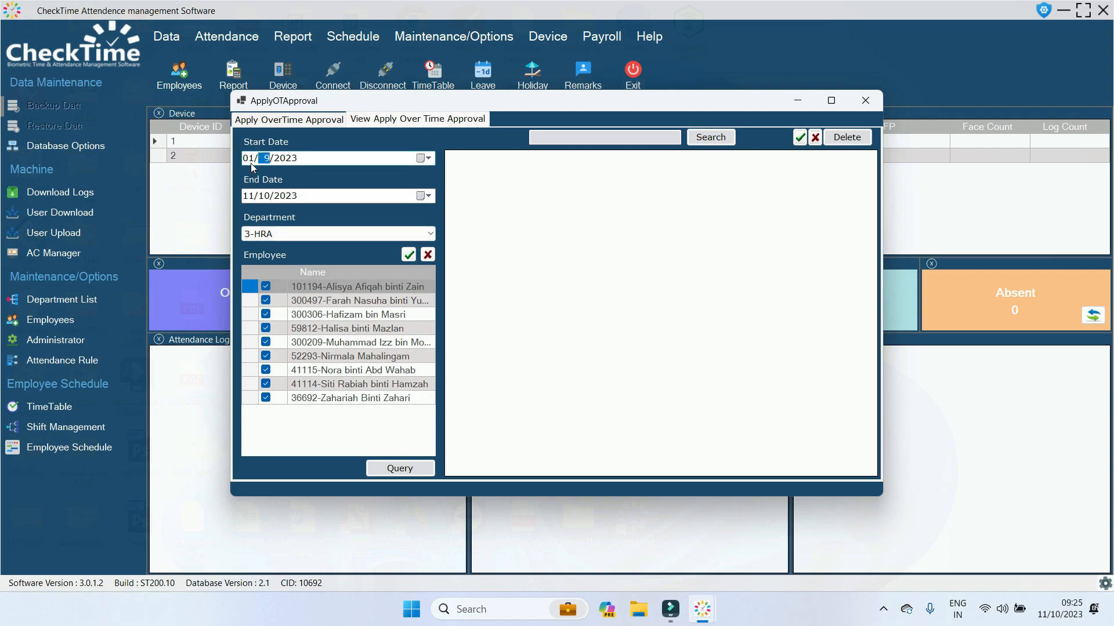
click(378, 471)
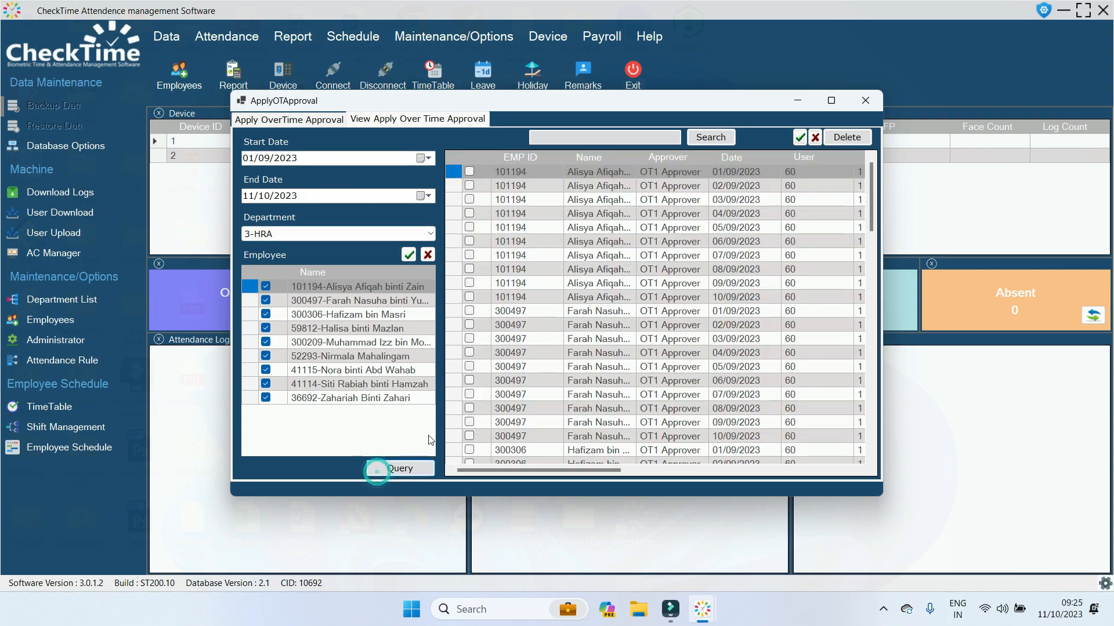
Tick request rows to inspect them, scroll the grid right, then close the window.
scroll(627, 323, down, 10)
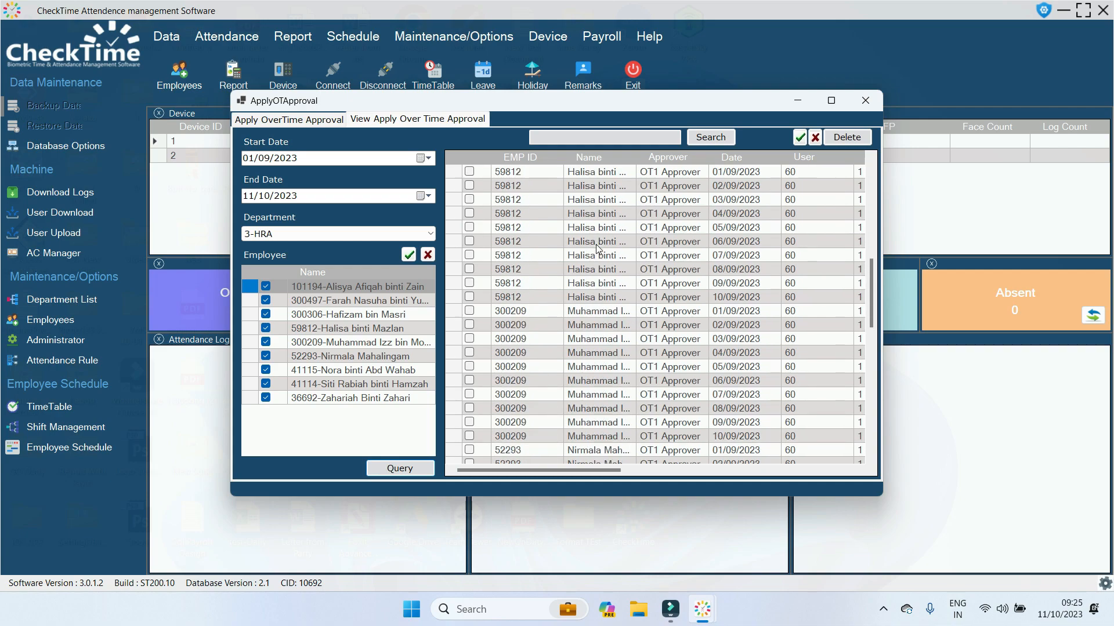
scroll(597, 245, up, 10)
click(469, 227)
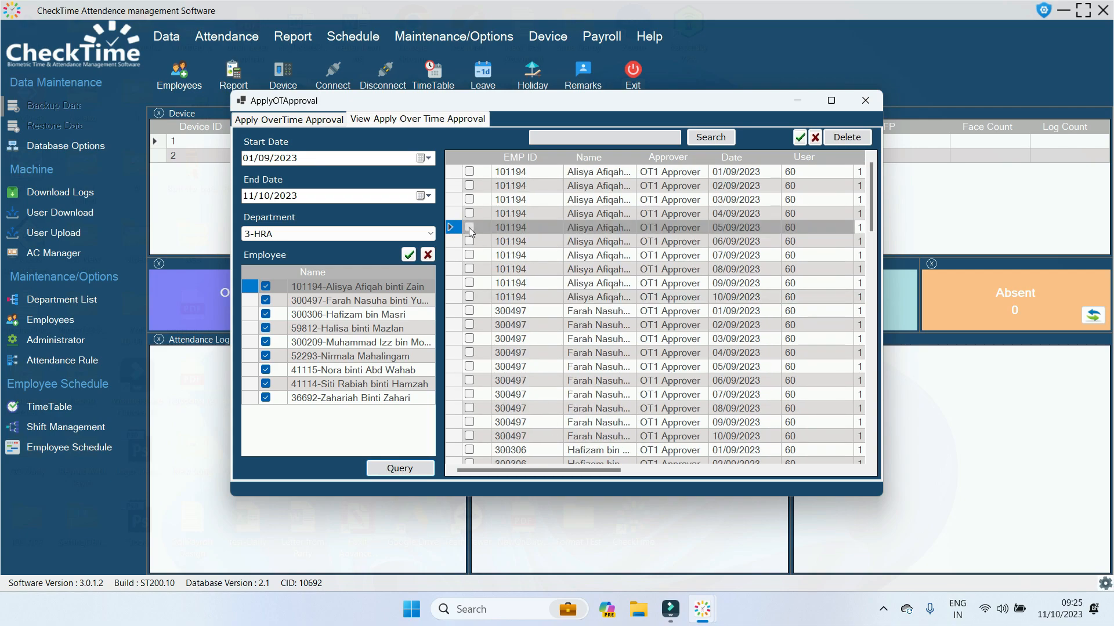
click(469, 228)
click(468, 242)
click(468, 255)
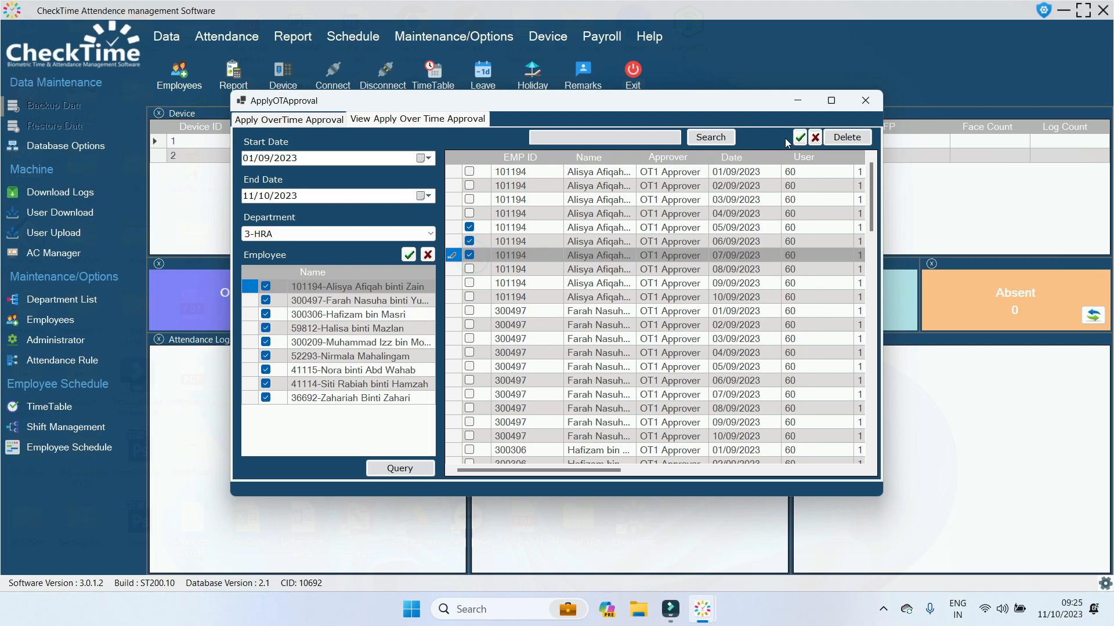
click(800, 136)
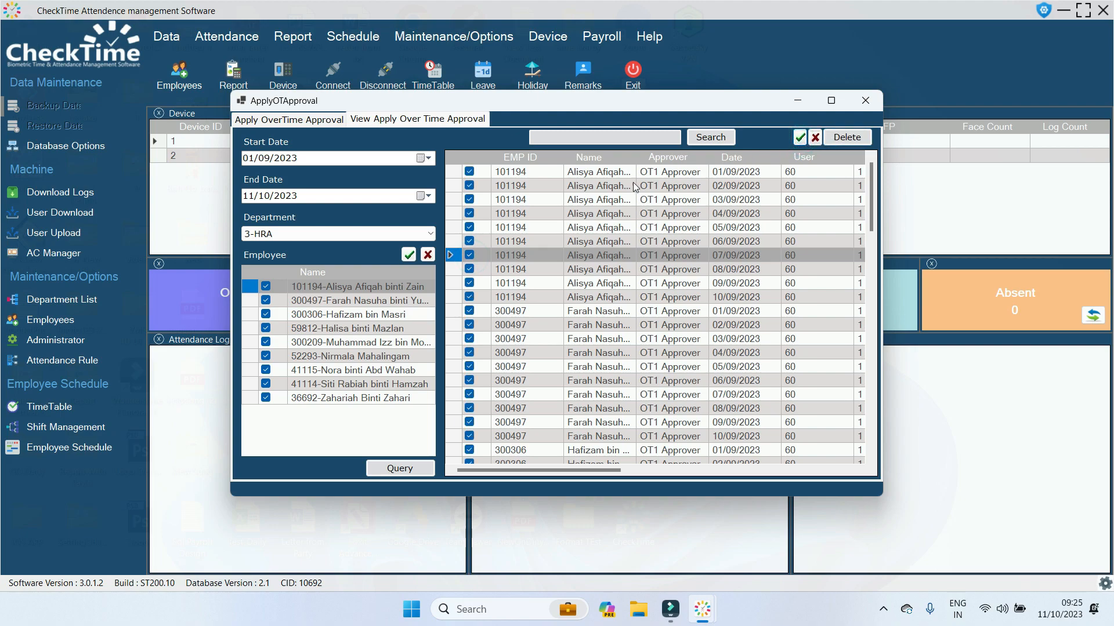
click(815, 137)
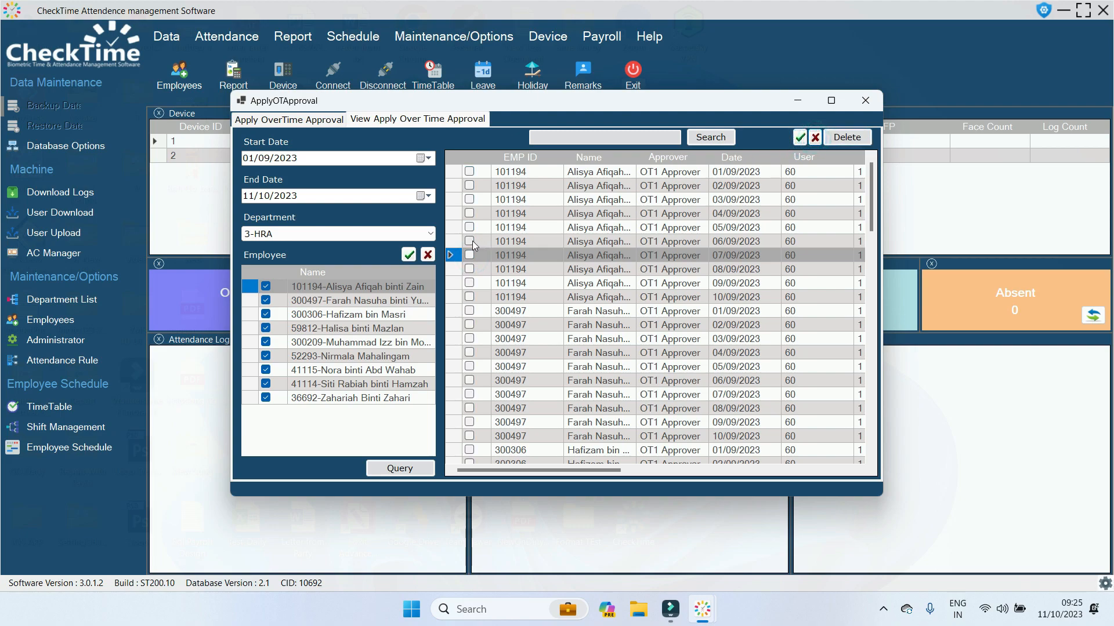
click(469, 241)
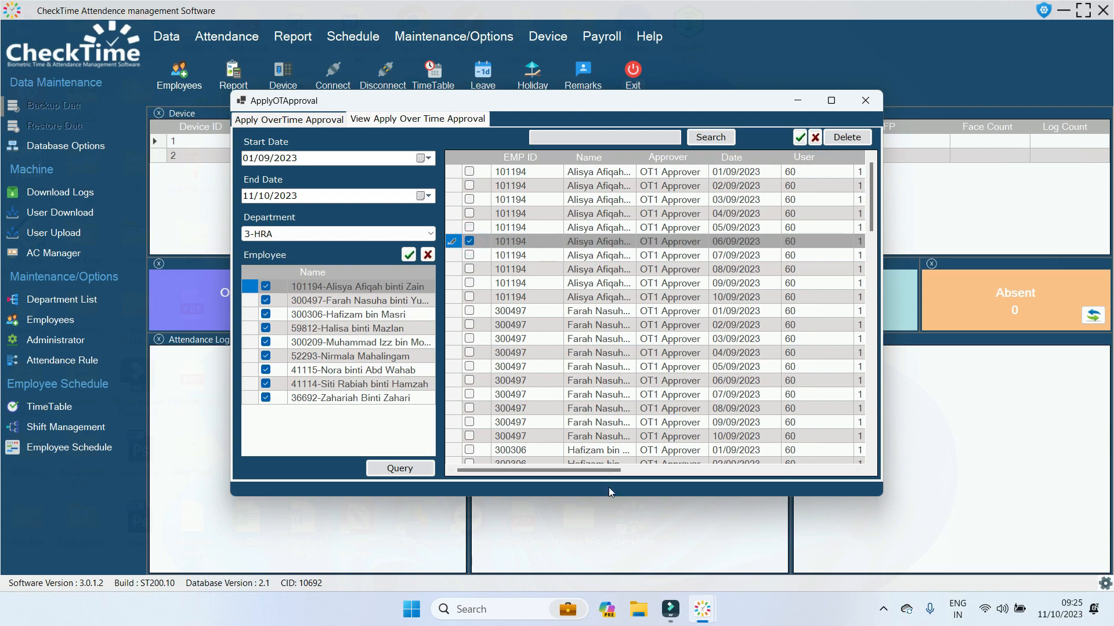
drag(607, 470, 740, 468)
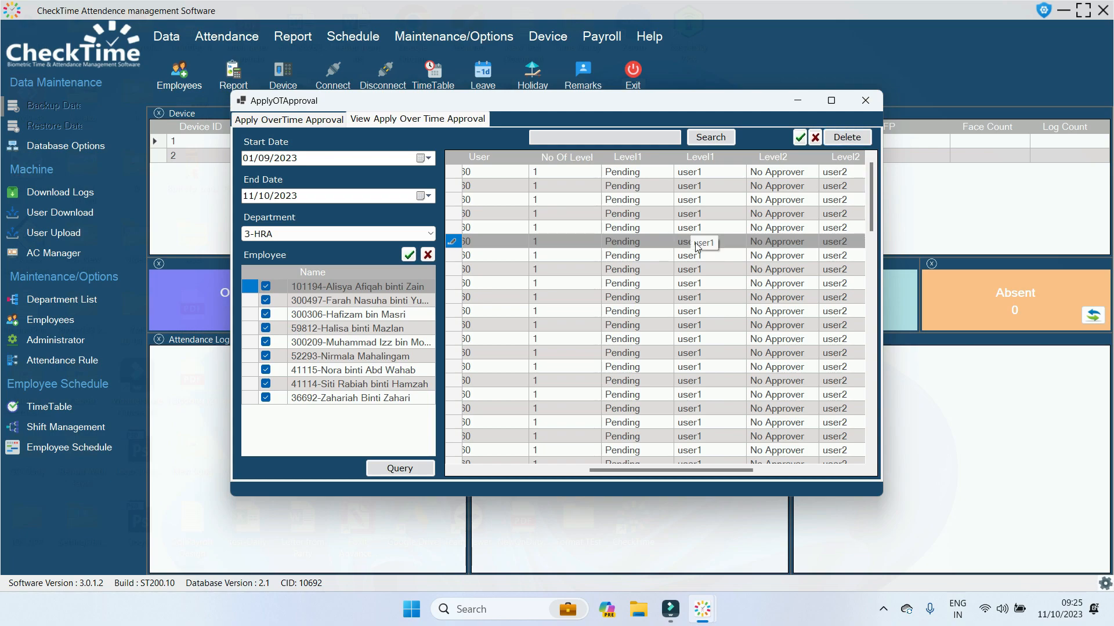
click(865, 100)
In Approve OverTime, list all 3-HRA employees' overtime requests from 01/09/2023.
click(226, 36)
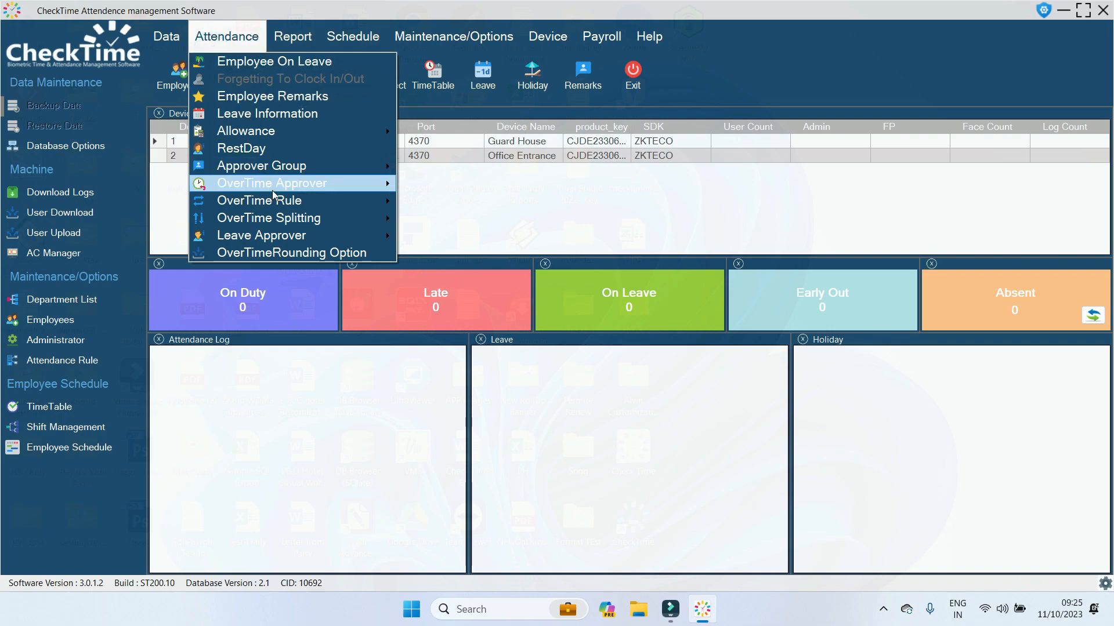
mouse_move(274, 192)
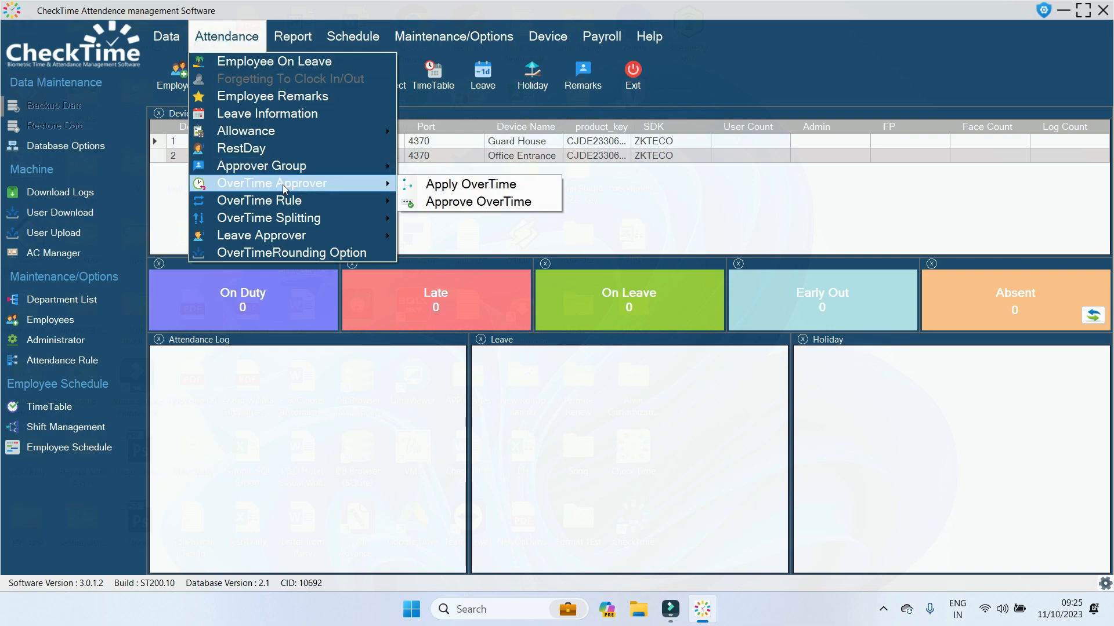
click(413, 203)
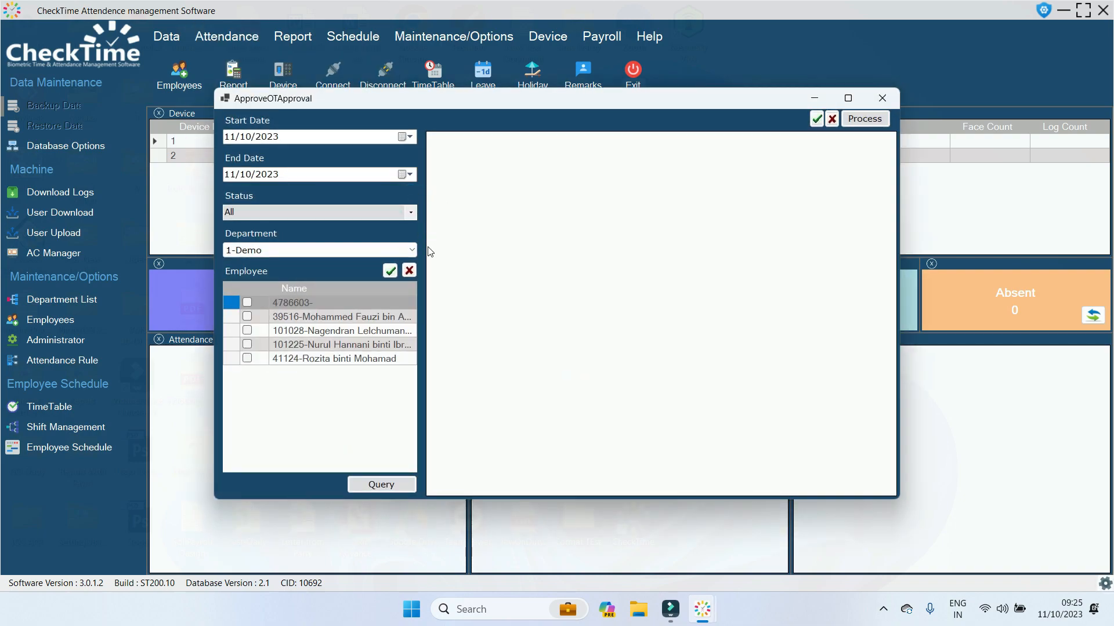
click(413, 252)
scroll(362, 299, down, 4)
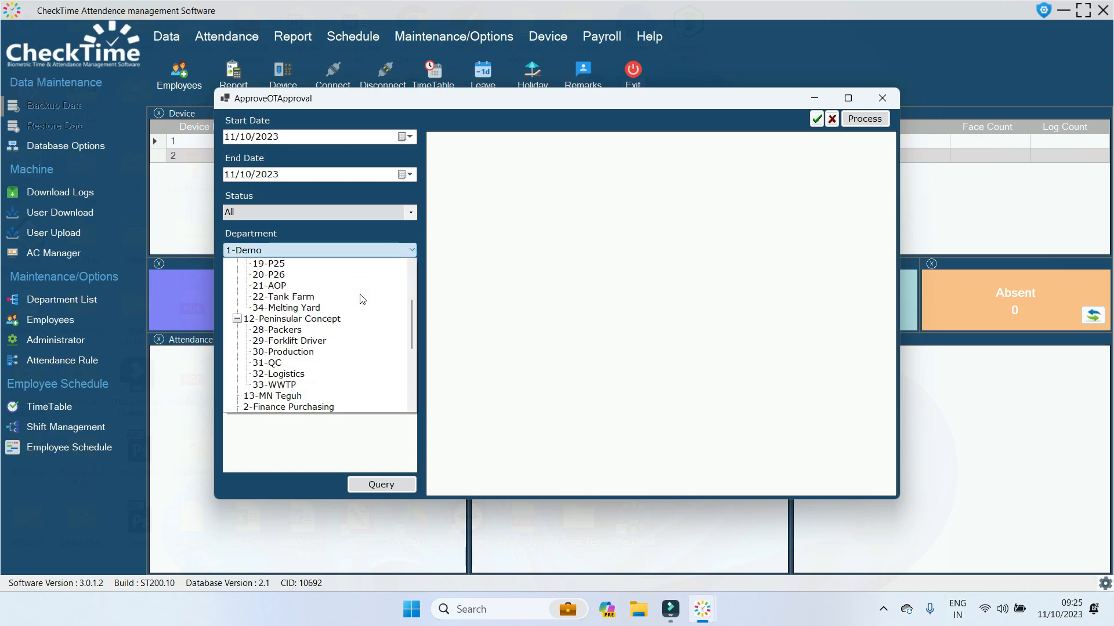
click(291, 395)
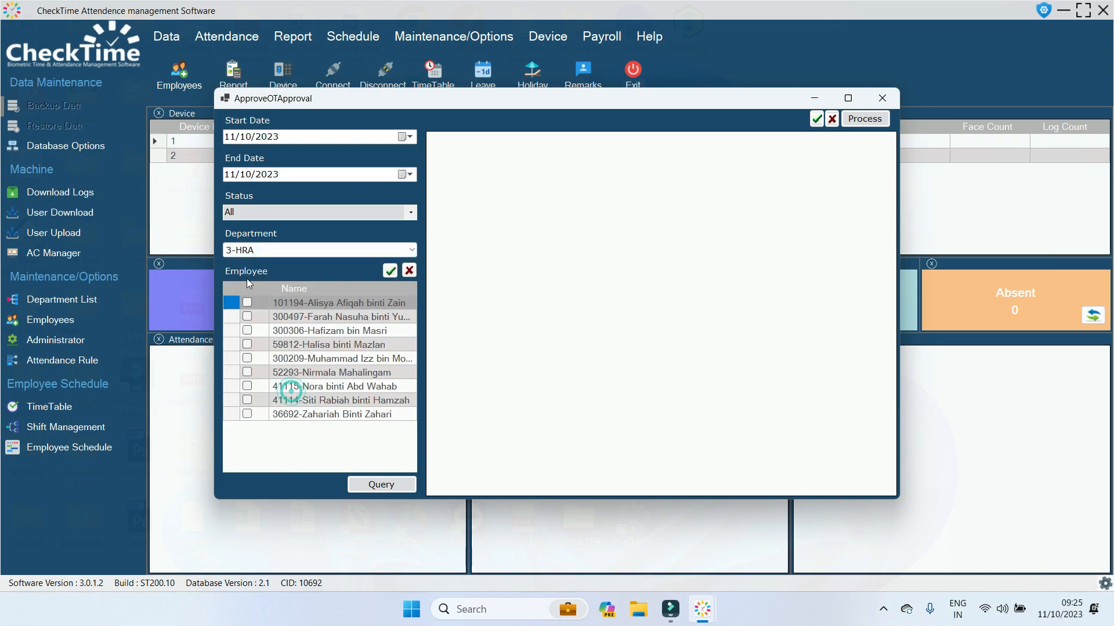
click(234, 144)
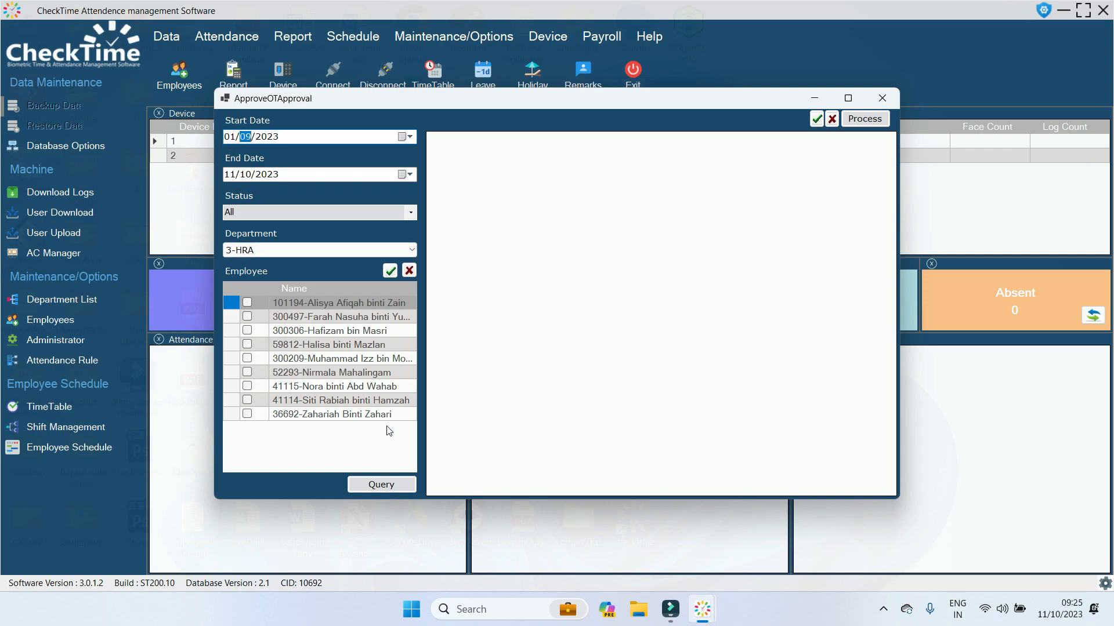
click(389, 271)
click(391, 481)
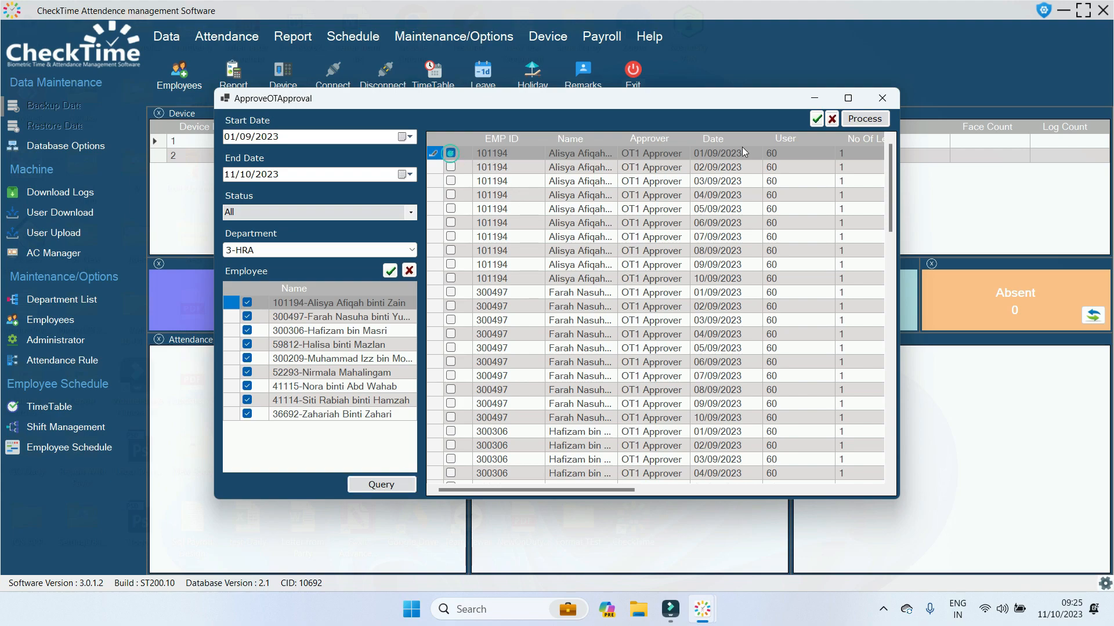
Mark the first request, cancel the approval decision, and close the window unapproved.
click(451, 153)
click(865, 119)
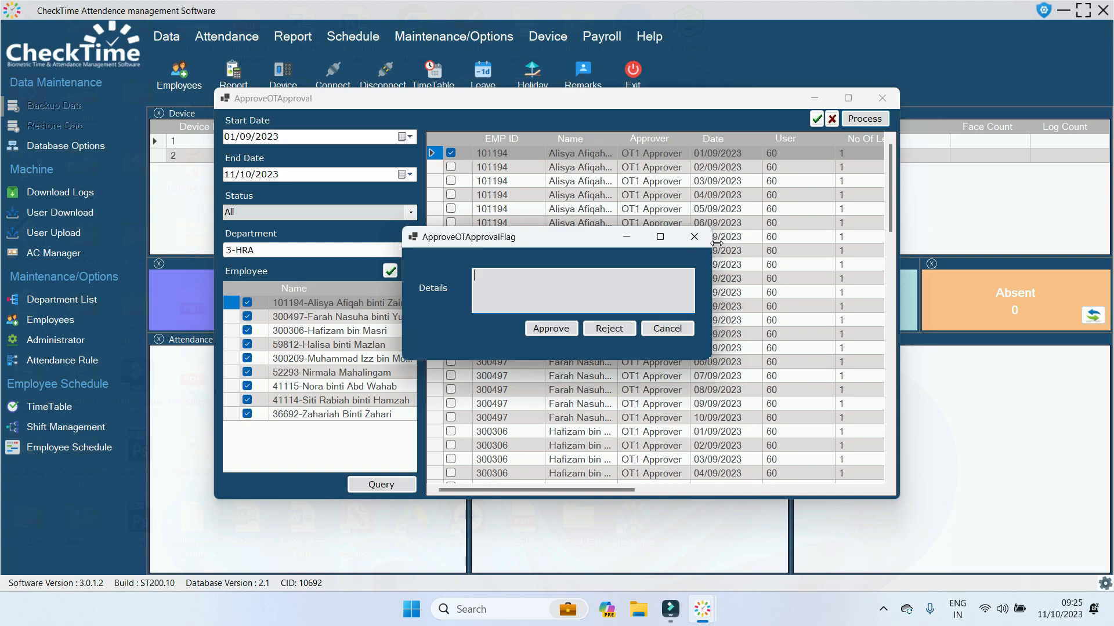
click(694, 236)
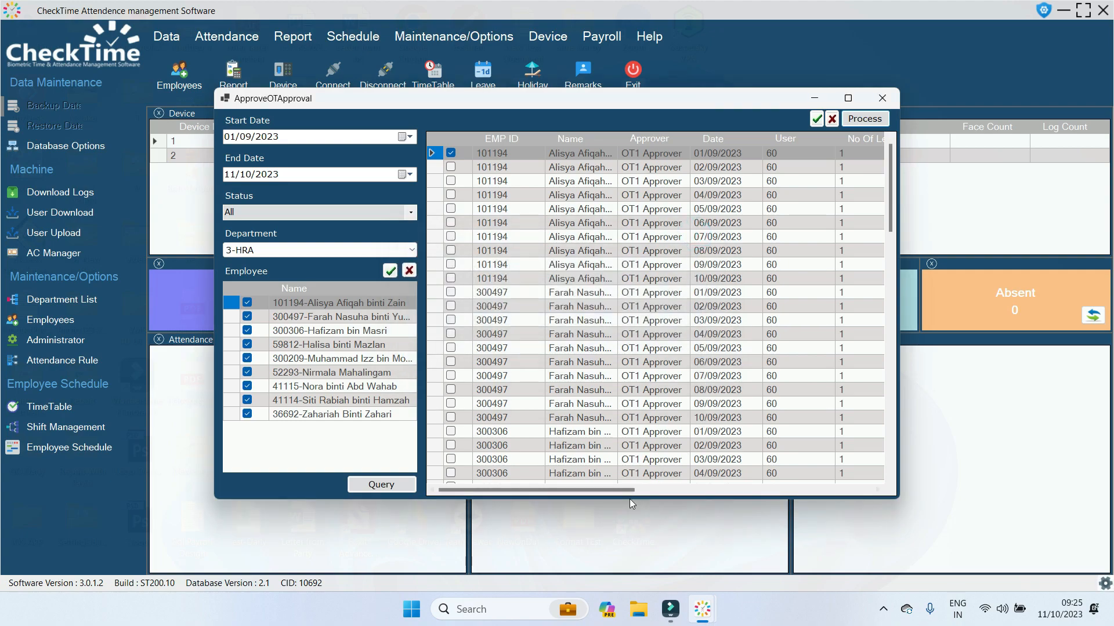
drag(629, 490, 760, 478)
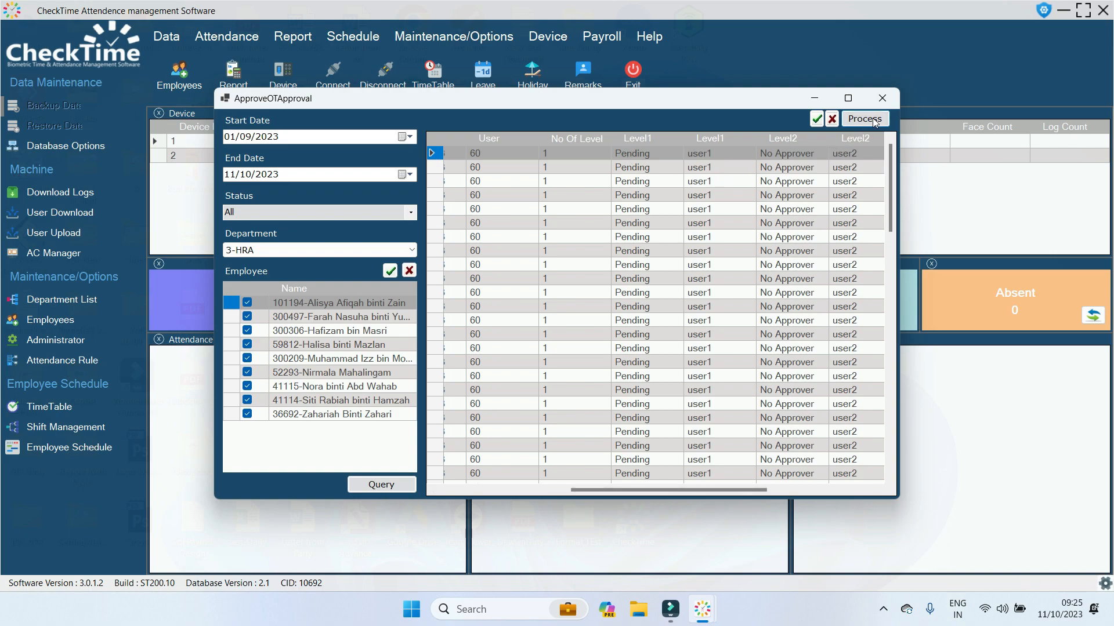
click(880, 99)
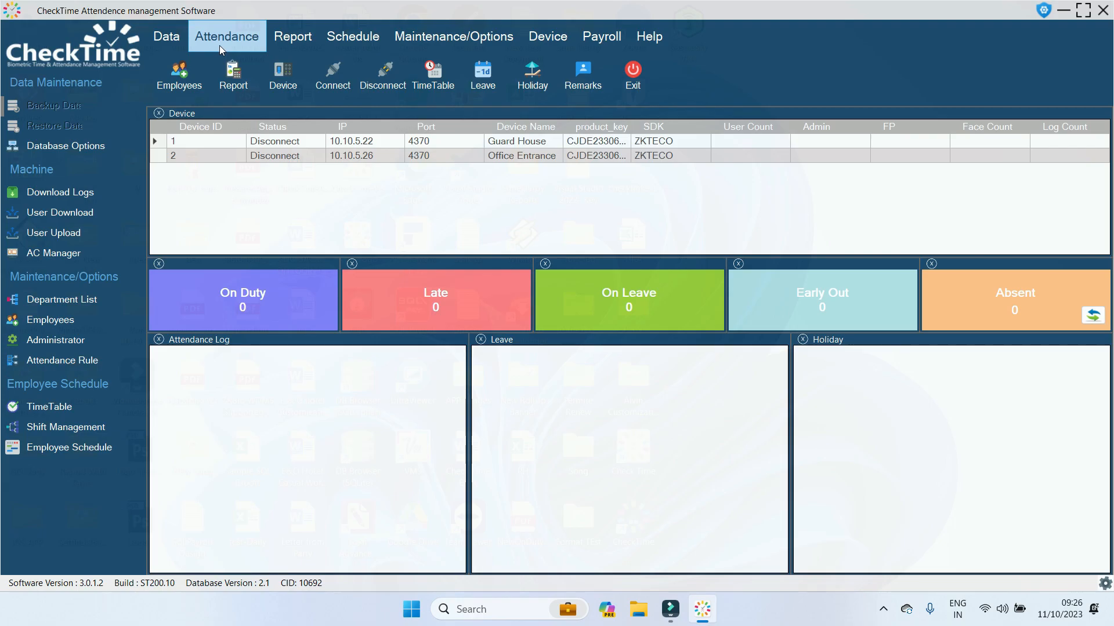
Restart CheckTime and sign back in with the user1 approver account.
click(633, 78)
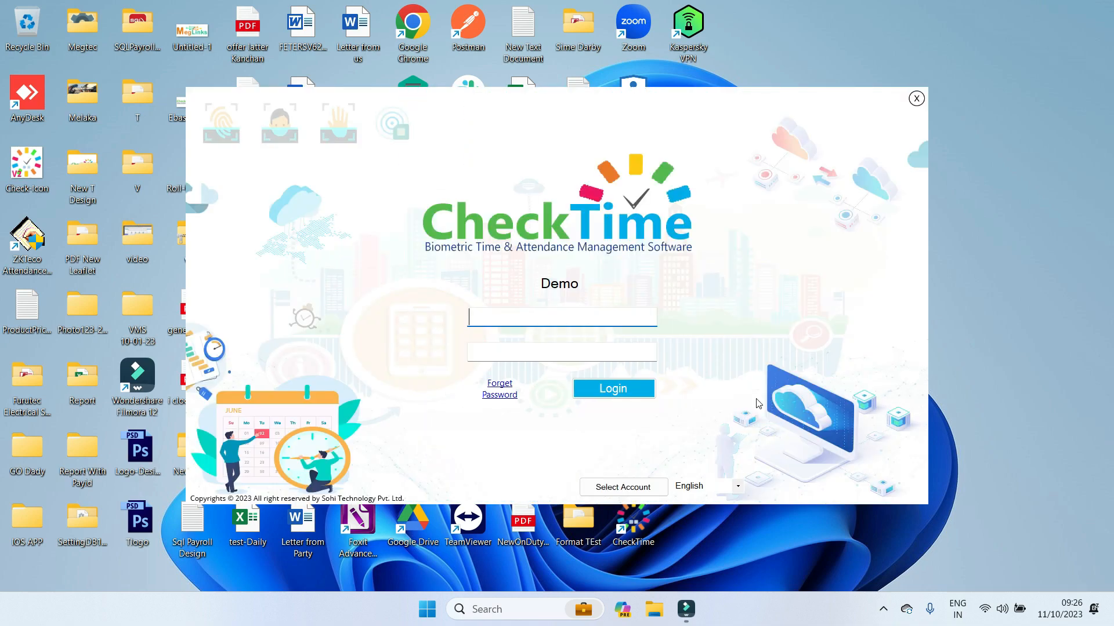
text(user1)
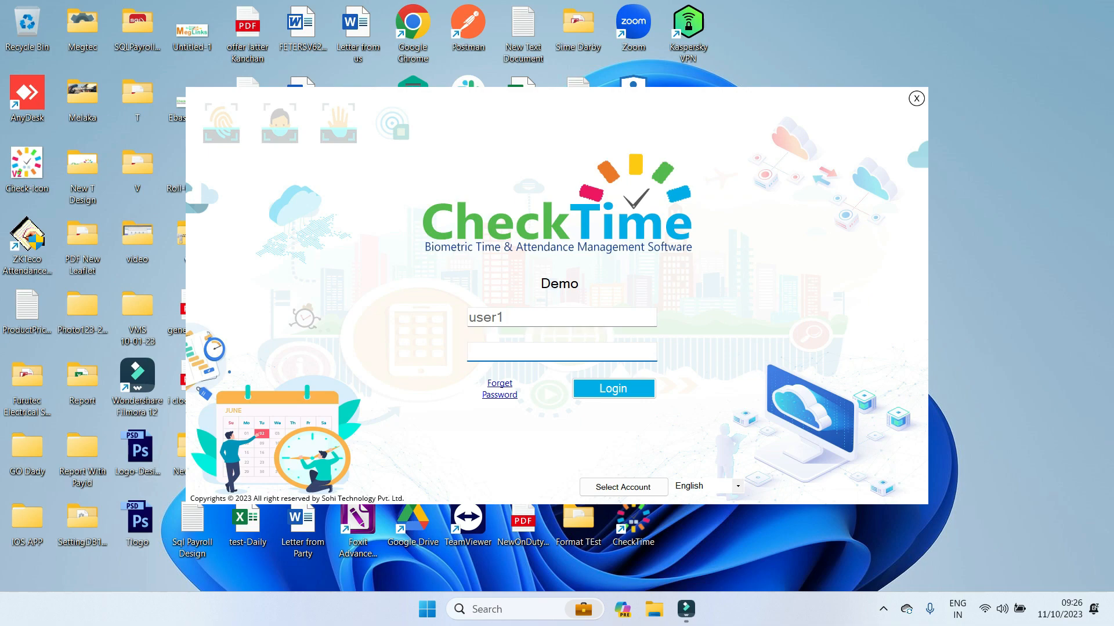
key(Return)
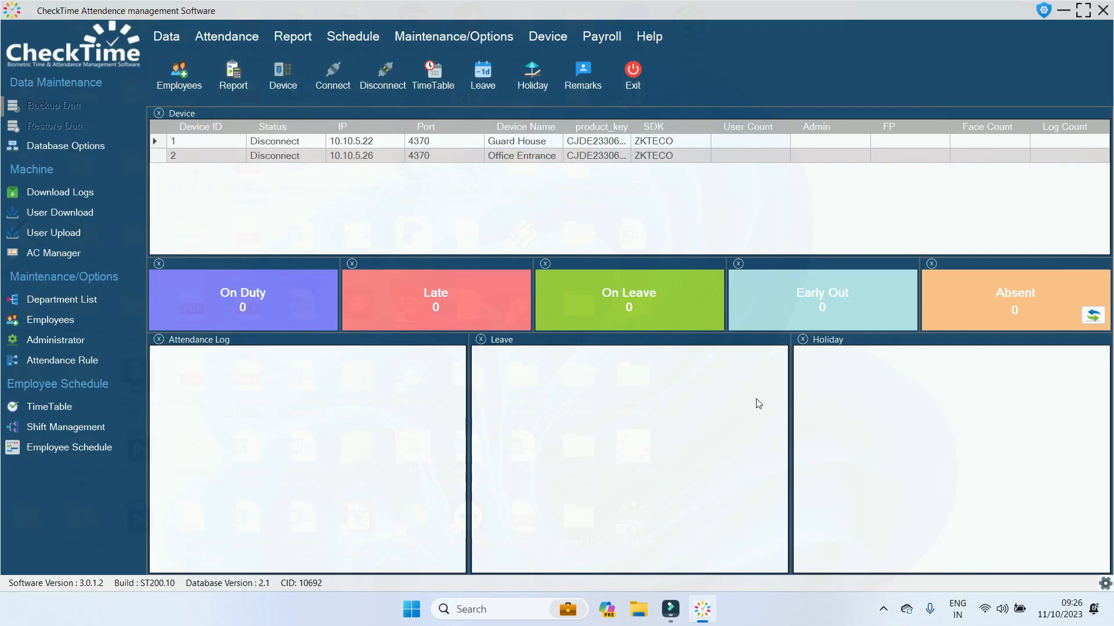
click(226, 38)
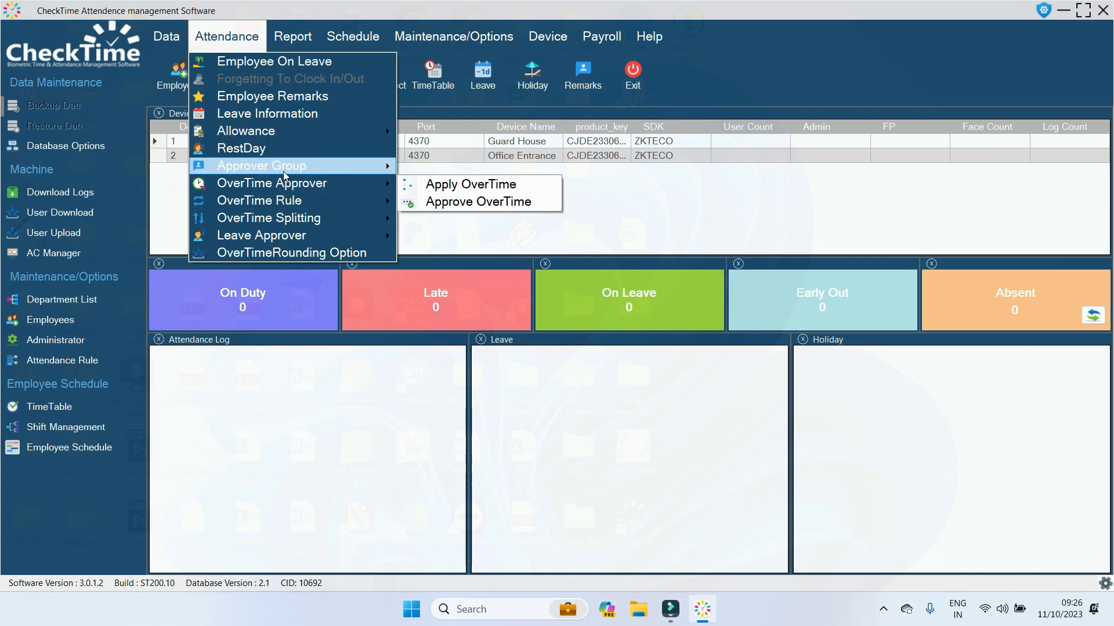
In Approve OverTime, list all 3-HRA overtime requests from 01/09/2023 to 11/10/2023.
mouse_move(288, 184)
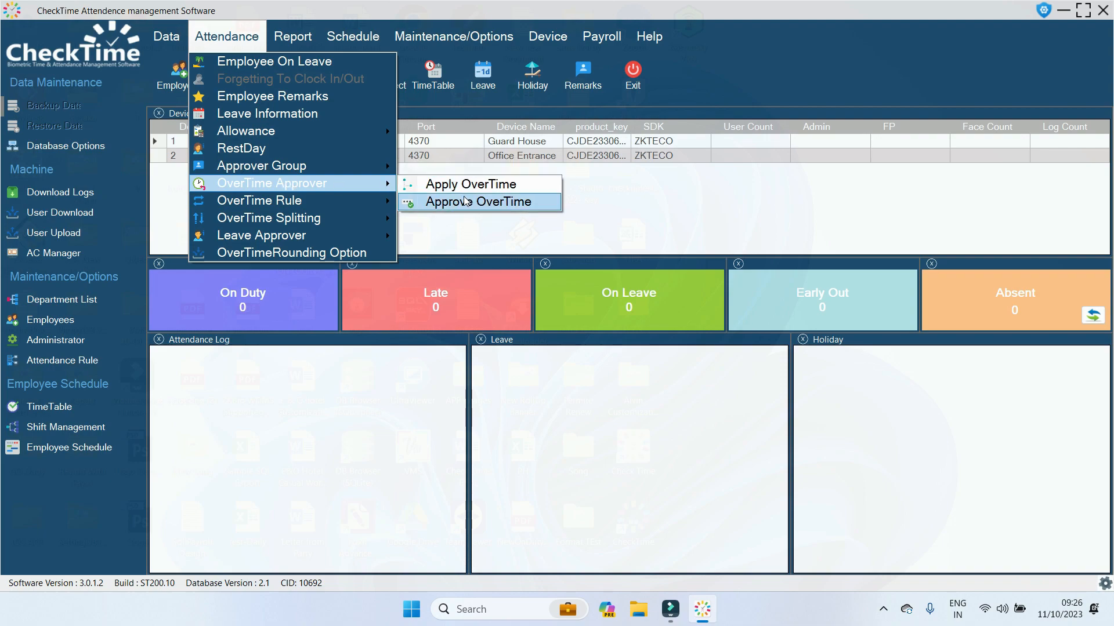
click(464, 199)
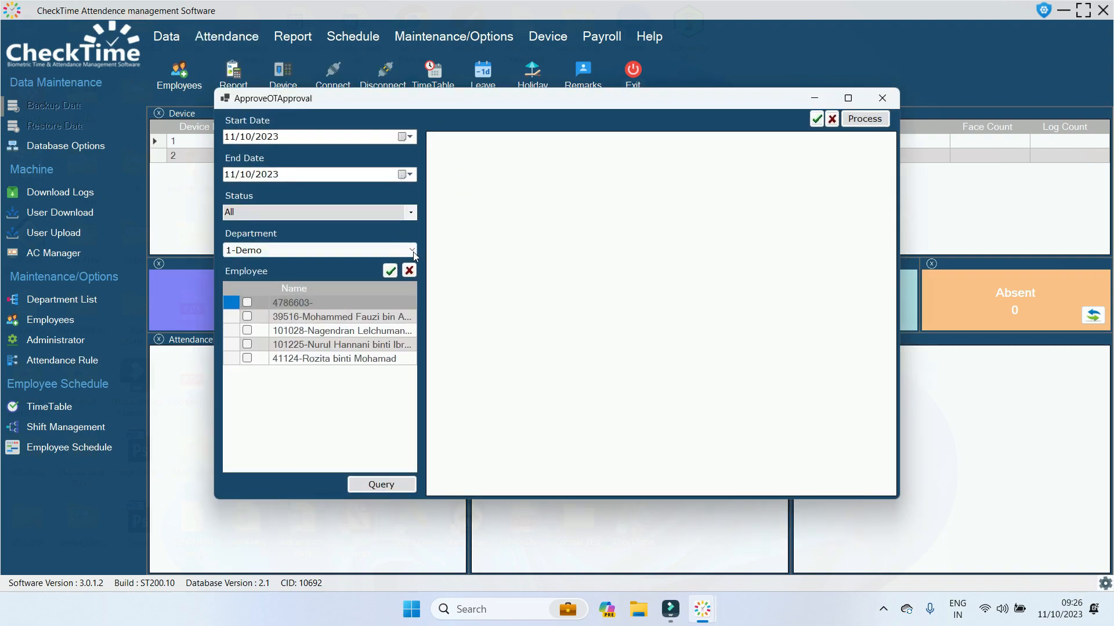
click(411, 251)
scroll(304, 316, down, 5)
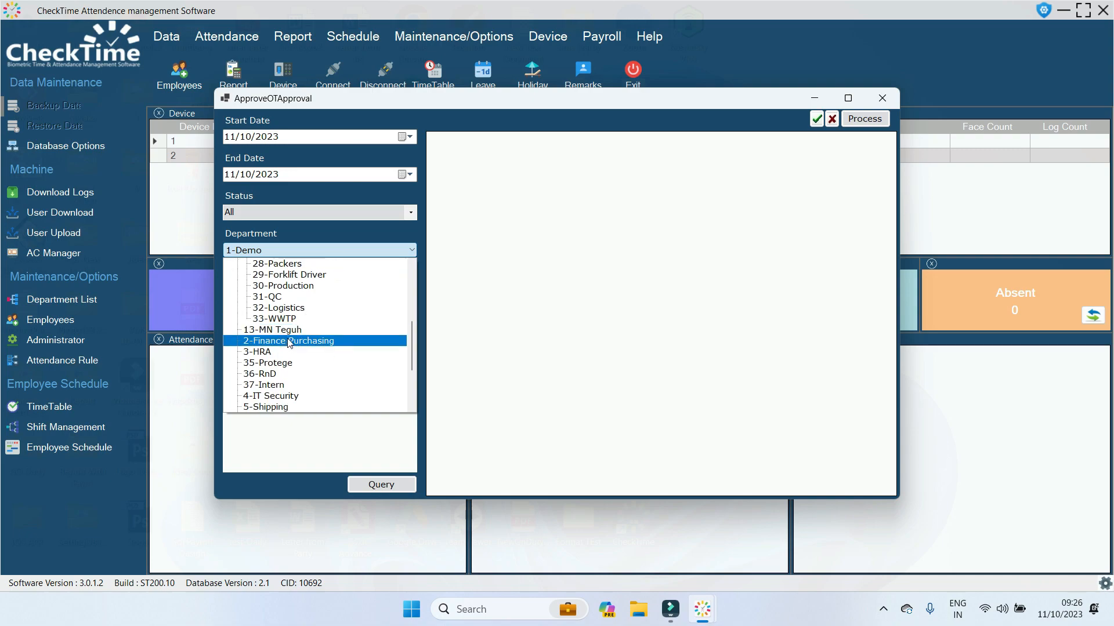
click(282, 353)
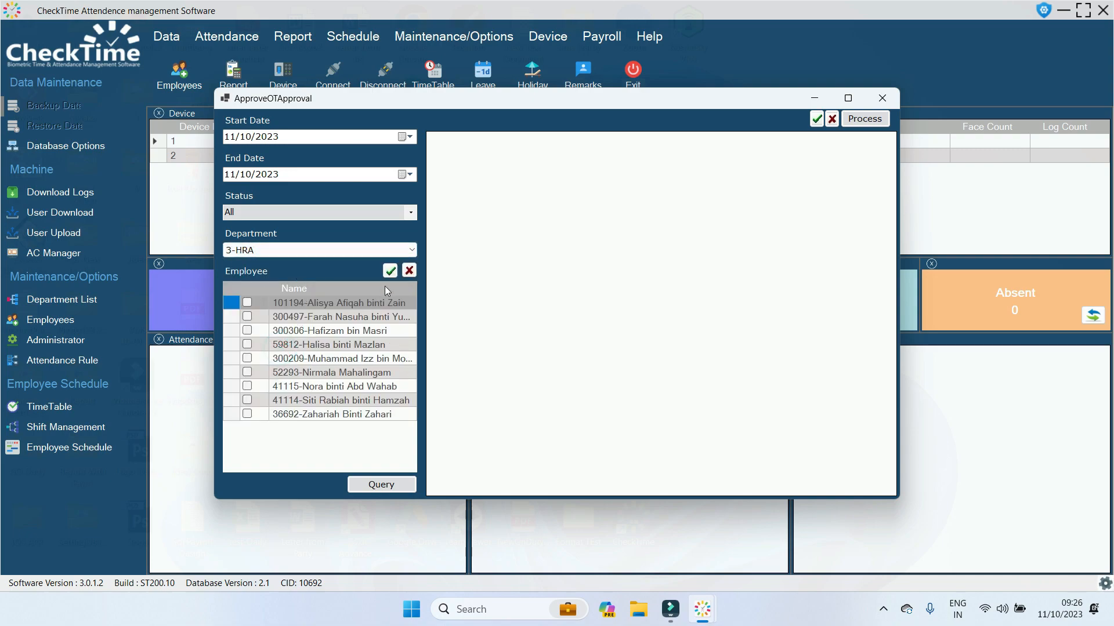
click(390, 271)
click(248, 137)
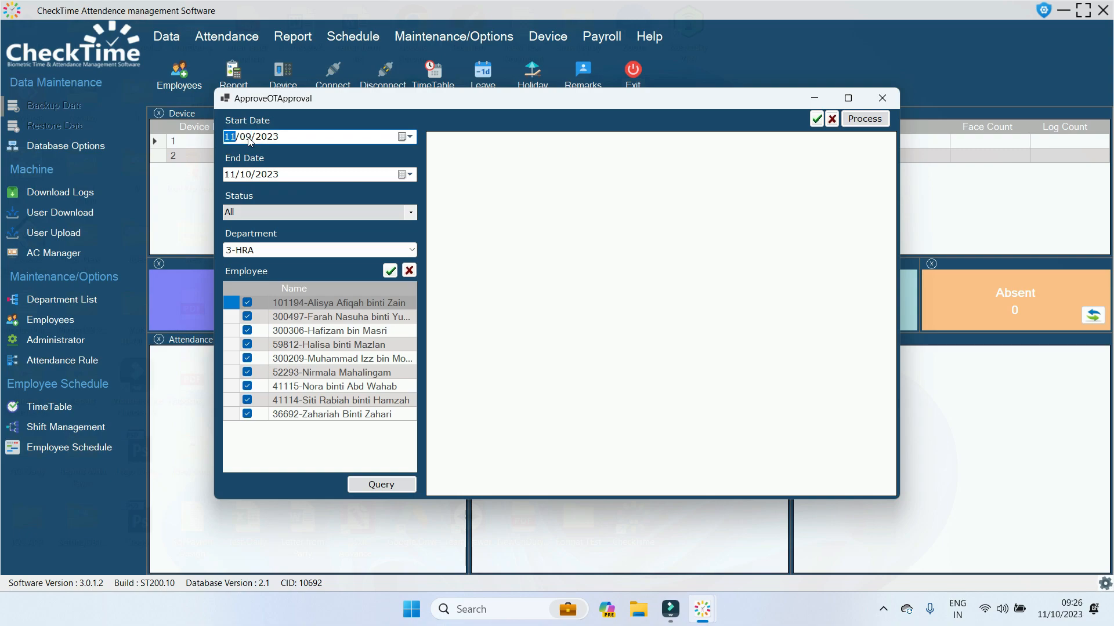
click(379, 485)
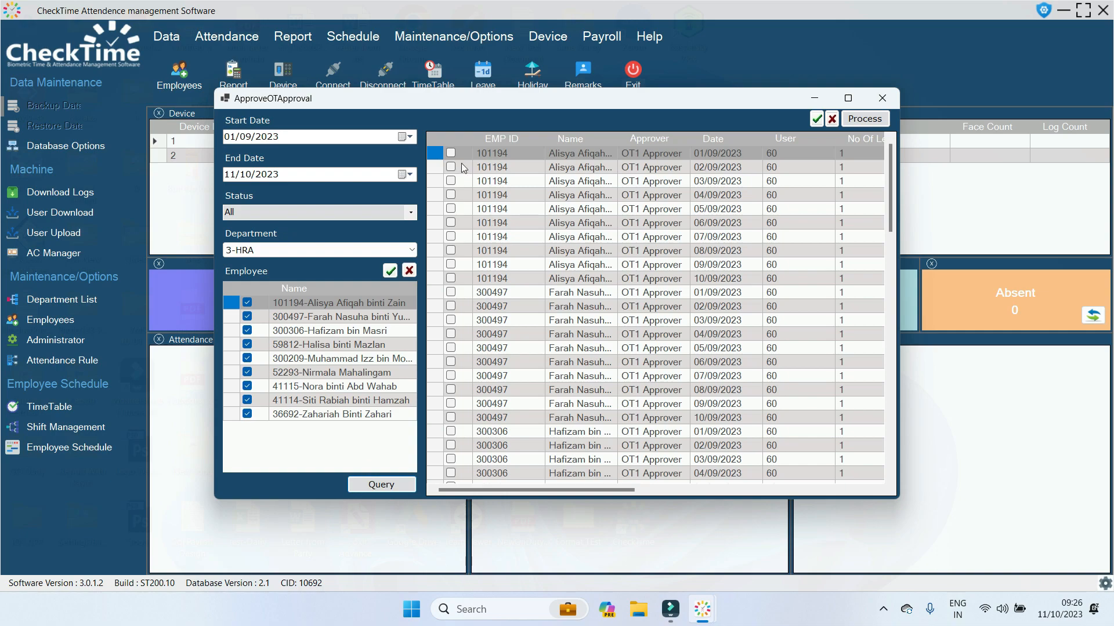
Mark the 01/09, 02/09 and 03/09/2023 requests and enter the approval note 'ksjd hkjsd hkj'.
click(815, 120)
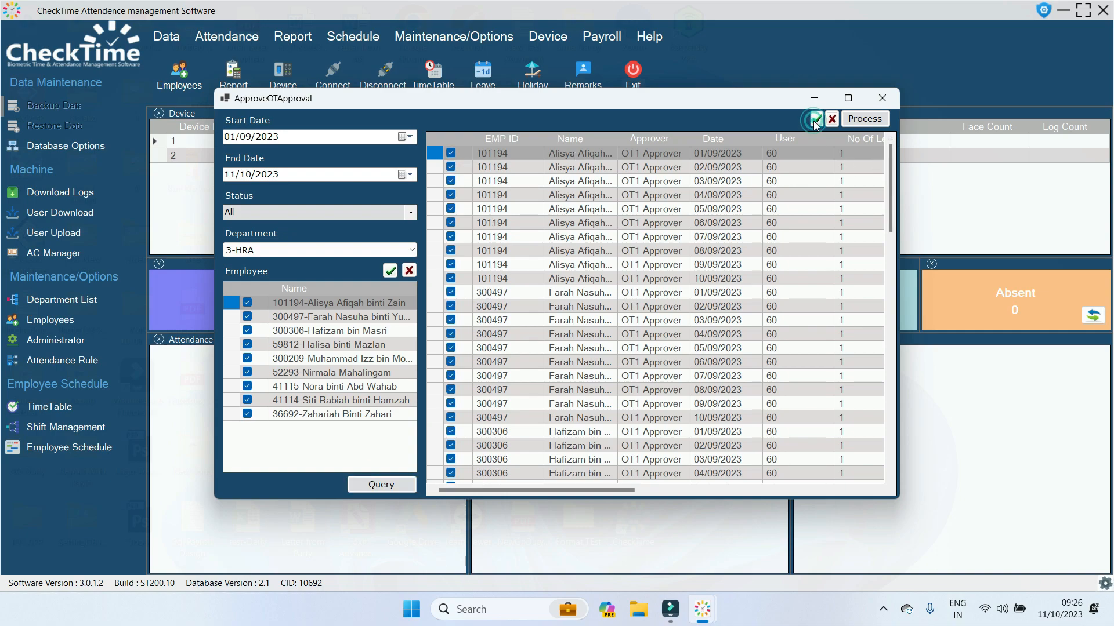
click(828, 124)
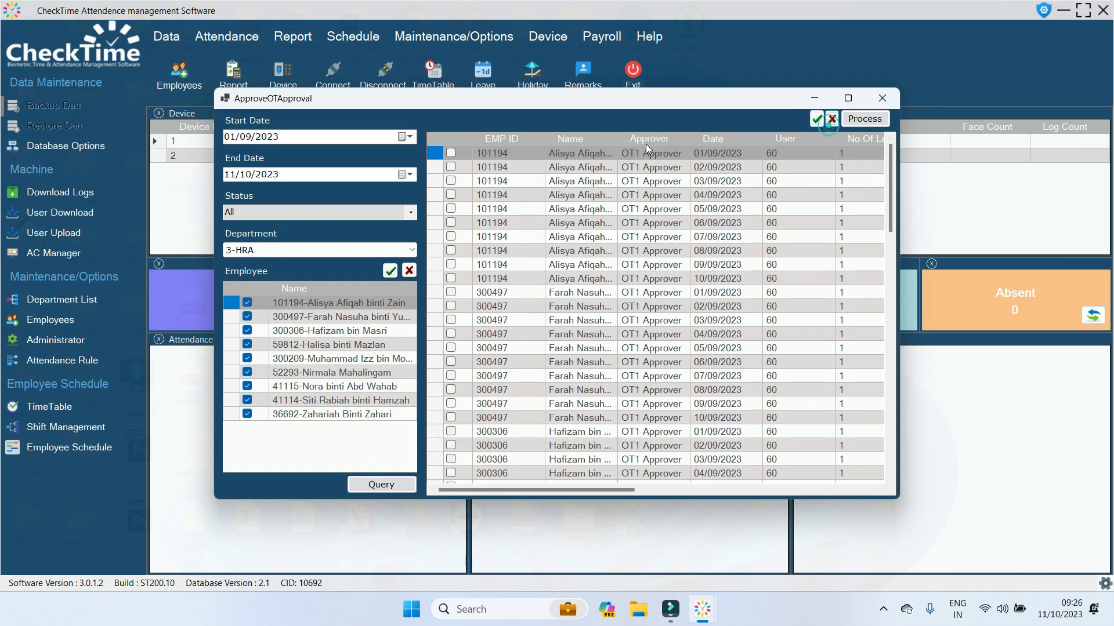
click(451, 153)
click(451, 165)
click(452, 180)
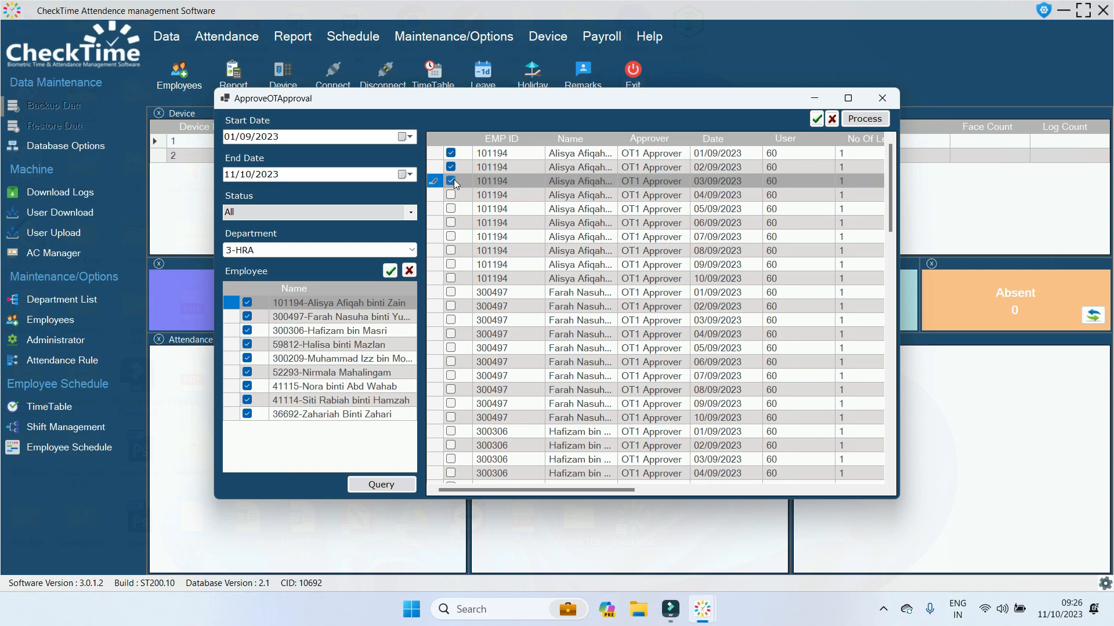
click(853, 120)
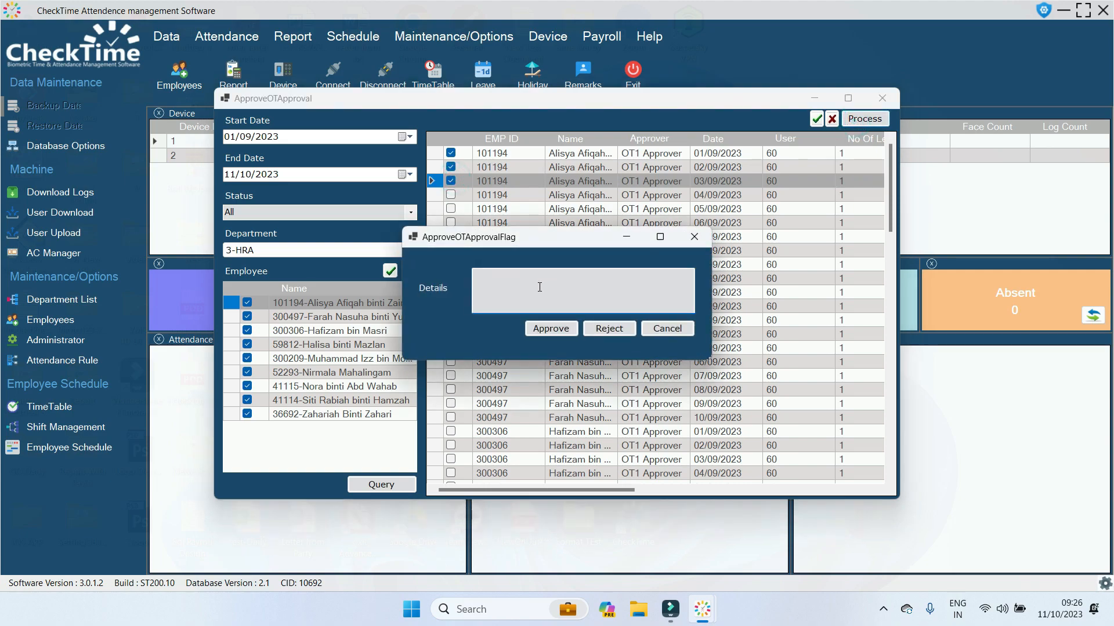
text(,sdm /sd.,vm)
key(BackSpace)
key(BackSpace)
key(BackSpace)
key(BackSpace)
key(BackSpace)
key(BackSpace)
key(BackSpace)
key(BackSpace)
key(BackSpace)
key(BackSpace)
key(BackSpace)
key(BackSpace)
text(ksjd hkjsd hkj)
Approve the three marked requests, verify they show Approved at Level1, and close the window.
click(545, 330)
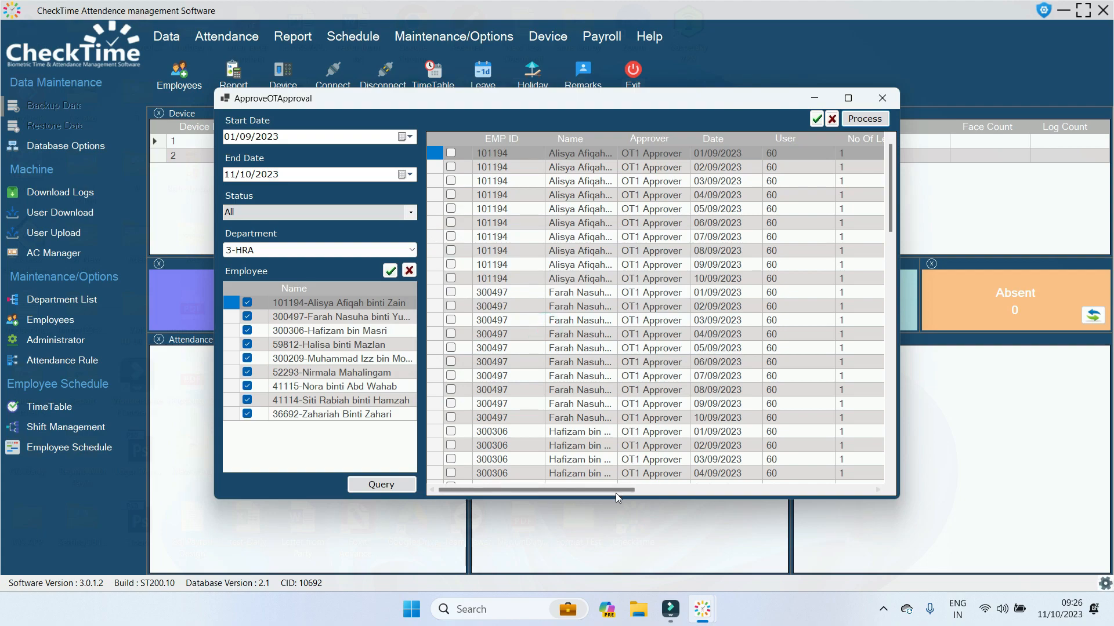
drag(613, 489, 709, 489)
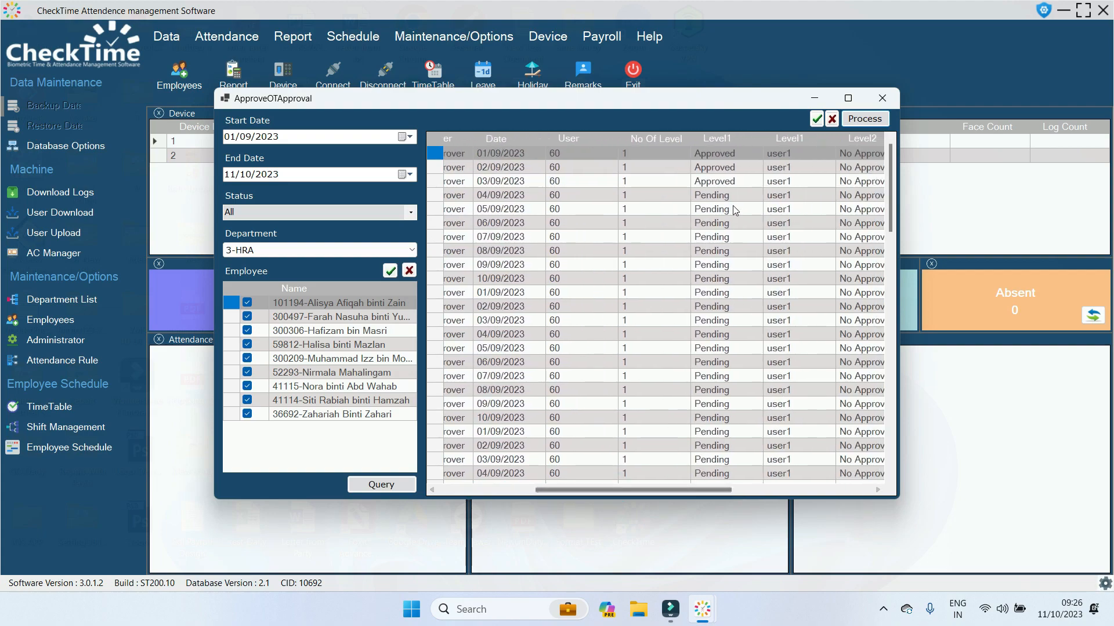
drag(722, 151, 729, 320)
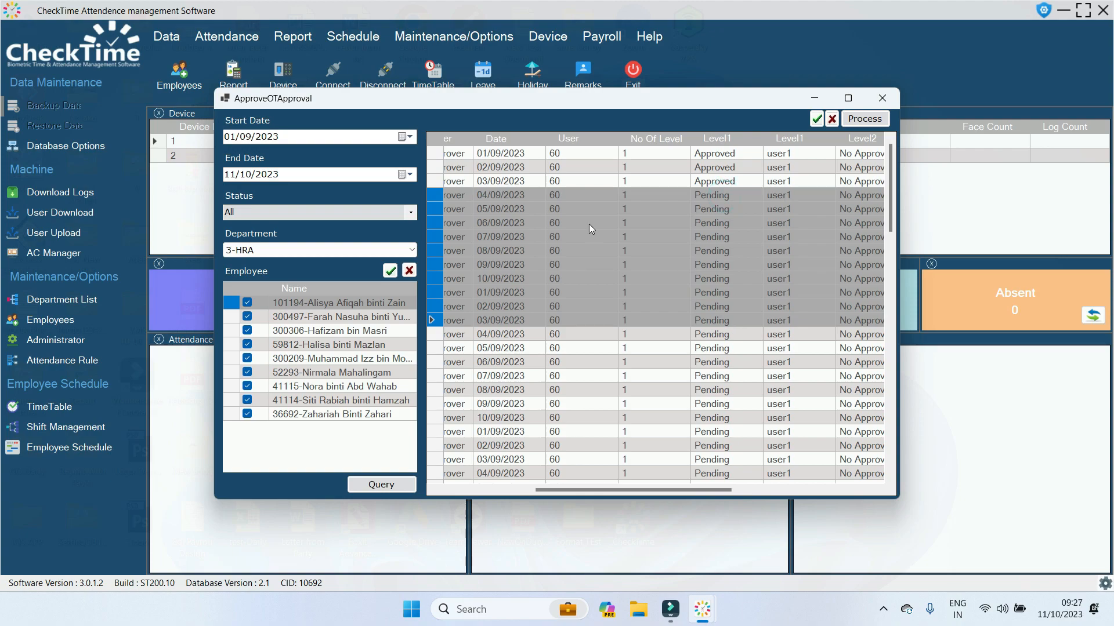
drag(573, 155, 572, 177)
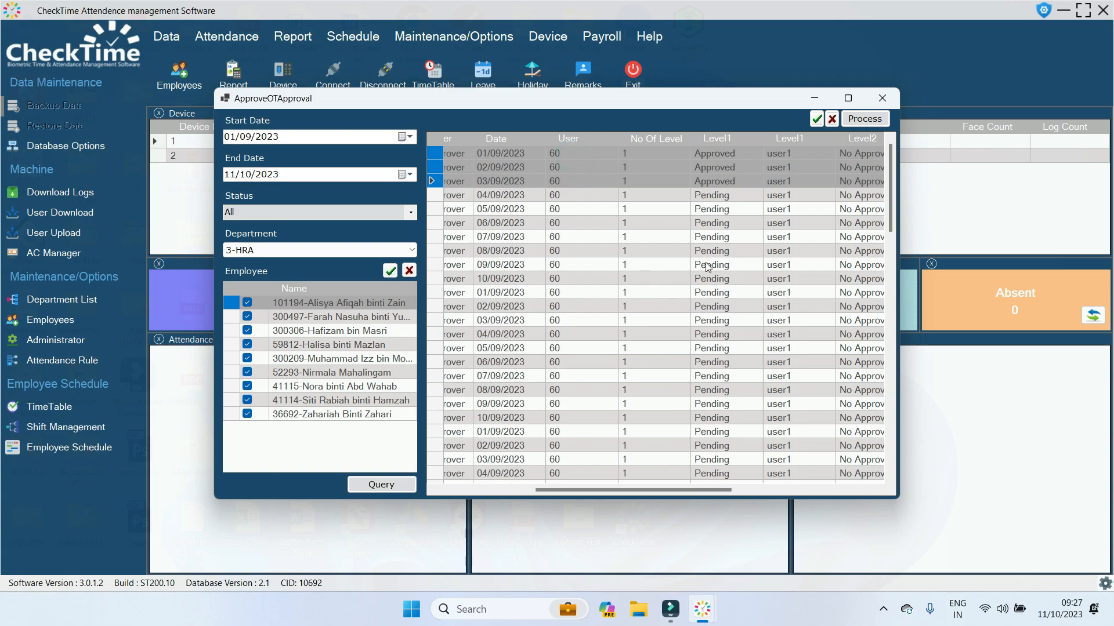
drag(698, 495, 801, 485)
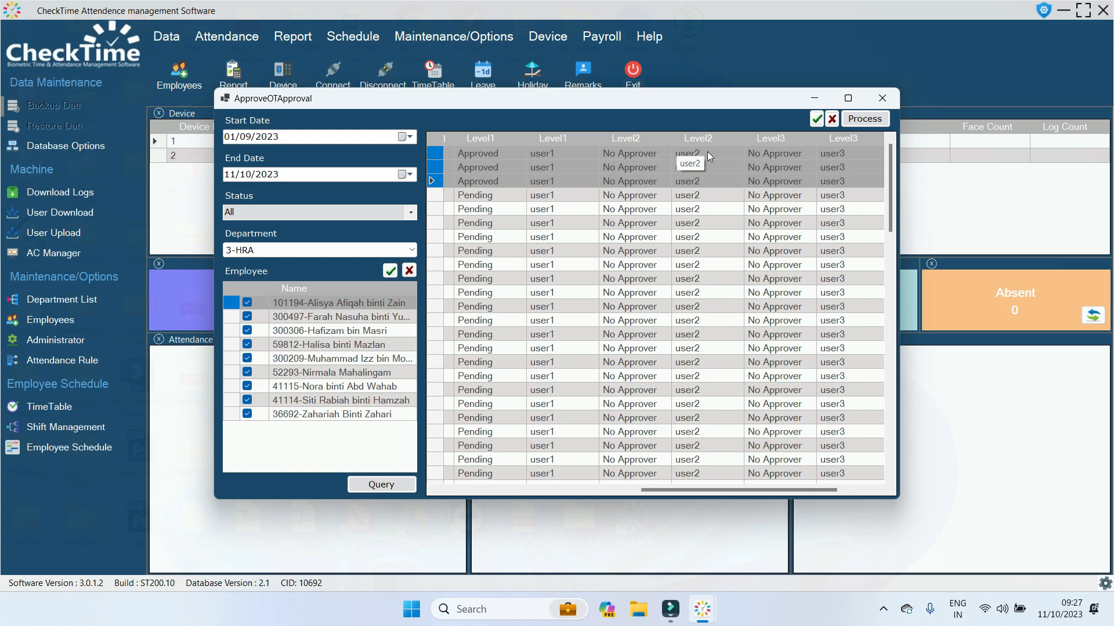
drag(727, 489, 554, 487)
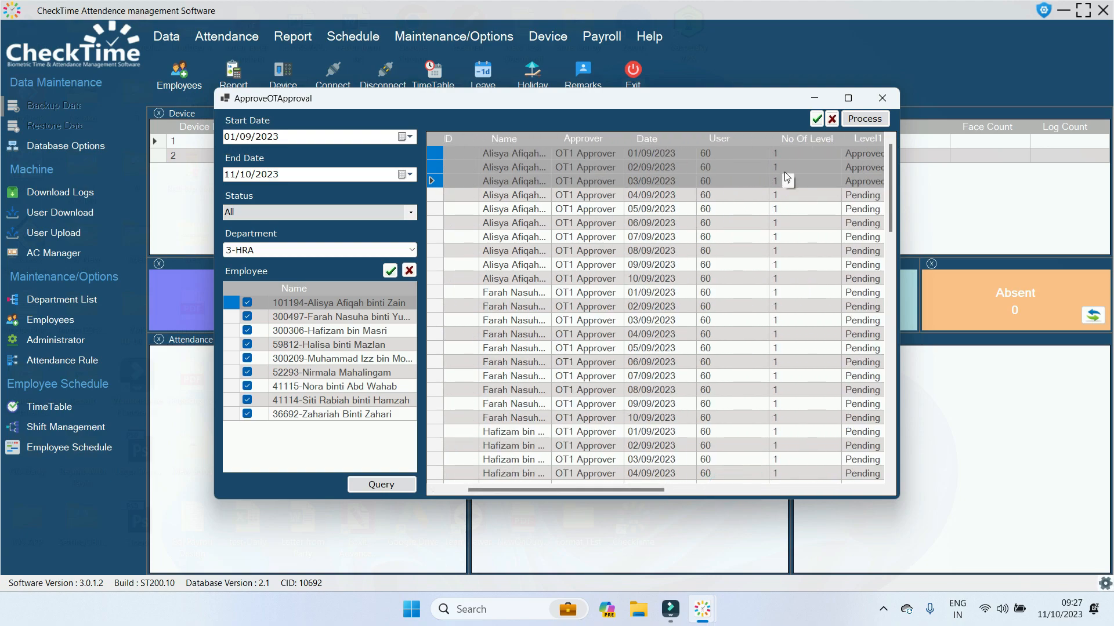
click(893, 98)
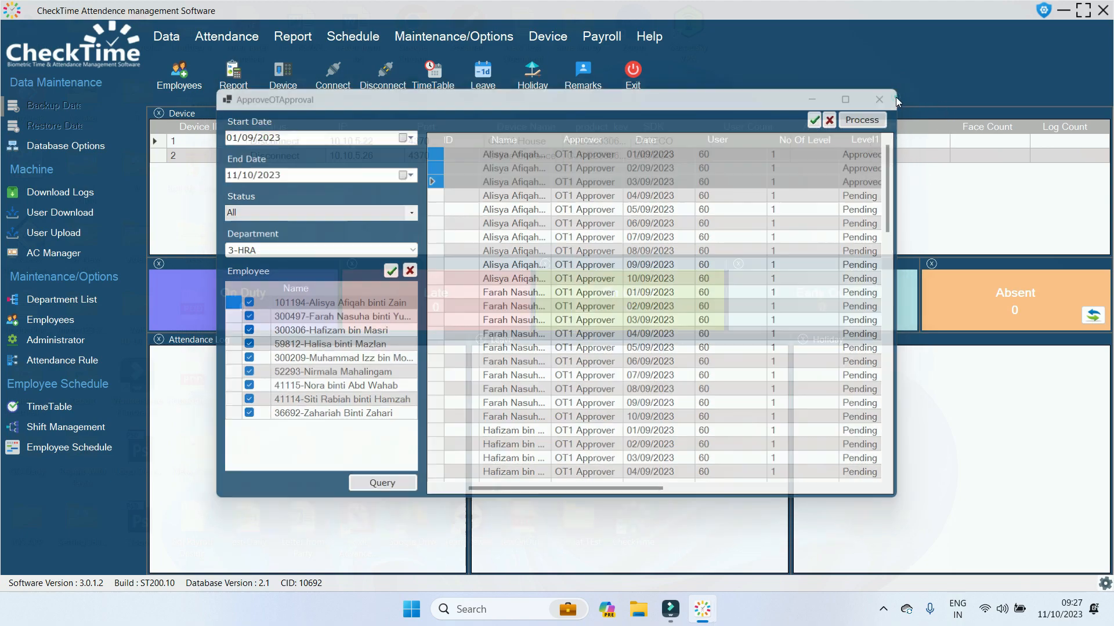